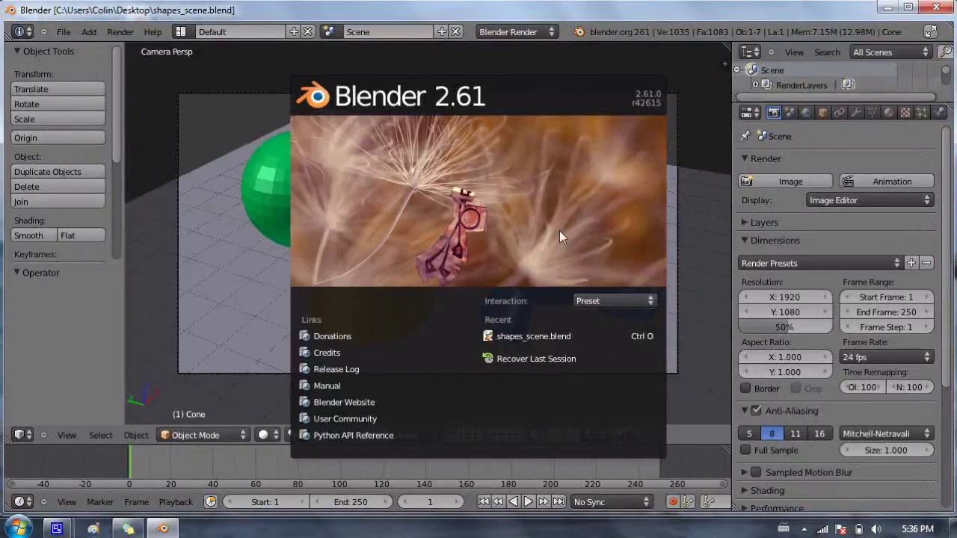
- Dismiss the splash screen and keep Blender Render as the render engine
{"action": "left_click", "coordinate": [536, 152]}
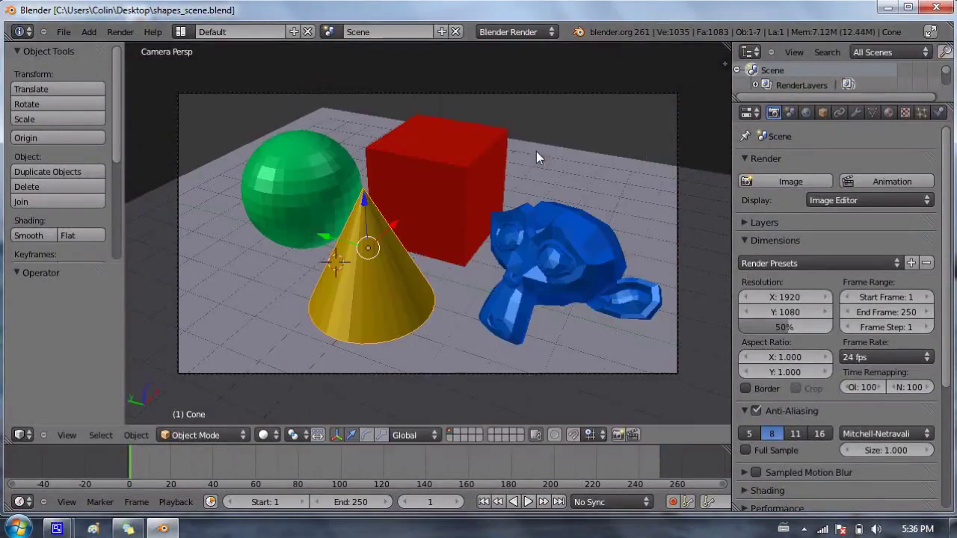
{"action": "left_click", "coordinate": [526, 33]}
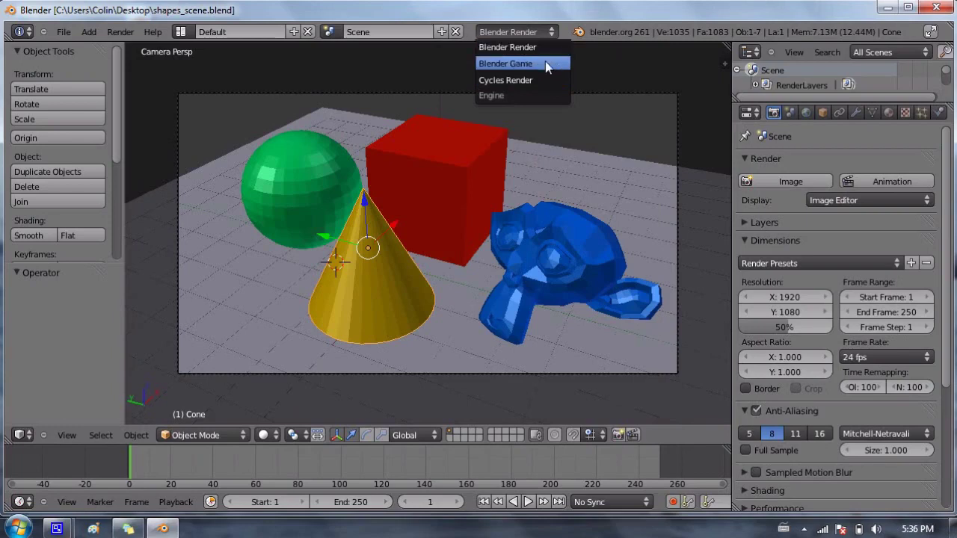
{"action": "left_click", "coordinate": [552, 49]}
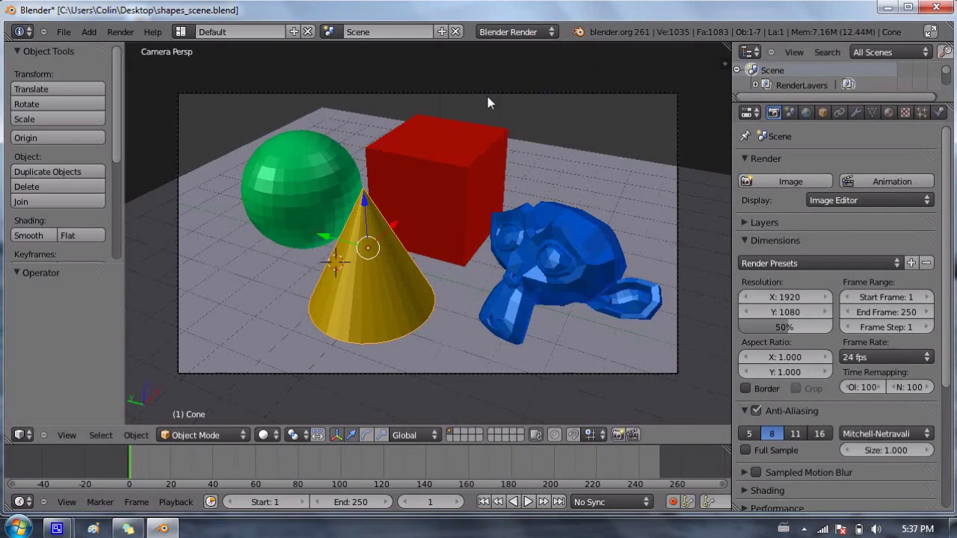
- Select the lamp above the scene instead of the cone
{"action": "scroll", "coordinate": [487, 102], "scroll_direction": "down", "scroll_amount": 4}
{"action": "right_click", "coordinate": [435, 120]}
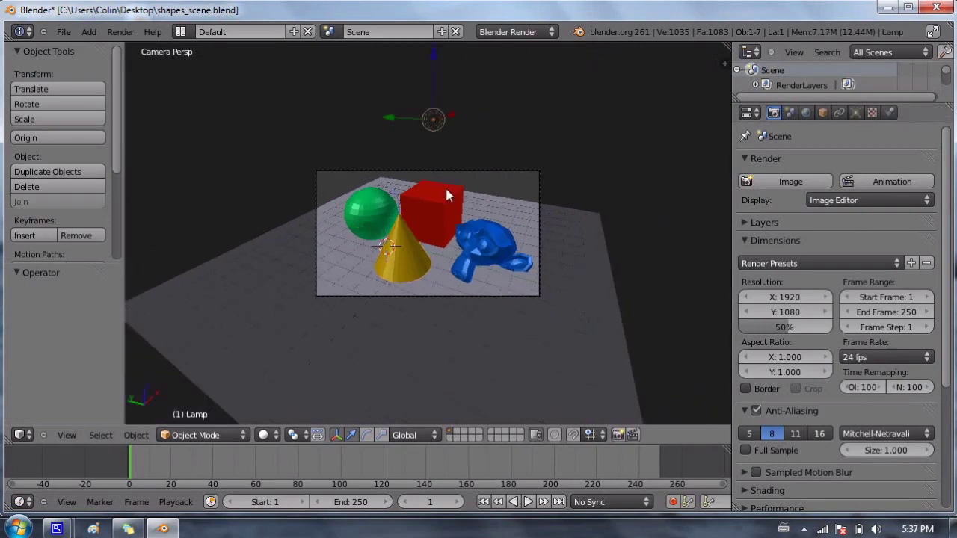
{"action": "scroll", "coordinate": [455, 175], "scroll_direction": "up", "scroll_amount": 3}
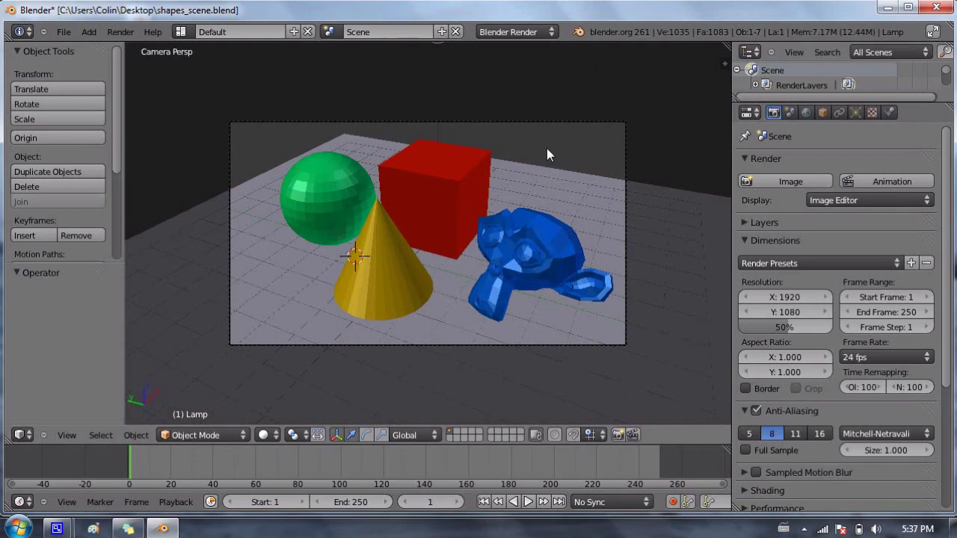
- Render a still image of the camera view with Blender Render and zoom the result
{"action": "left_click", "coordinate": [786, 181]}
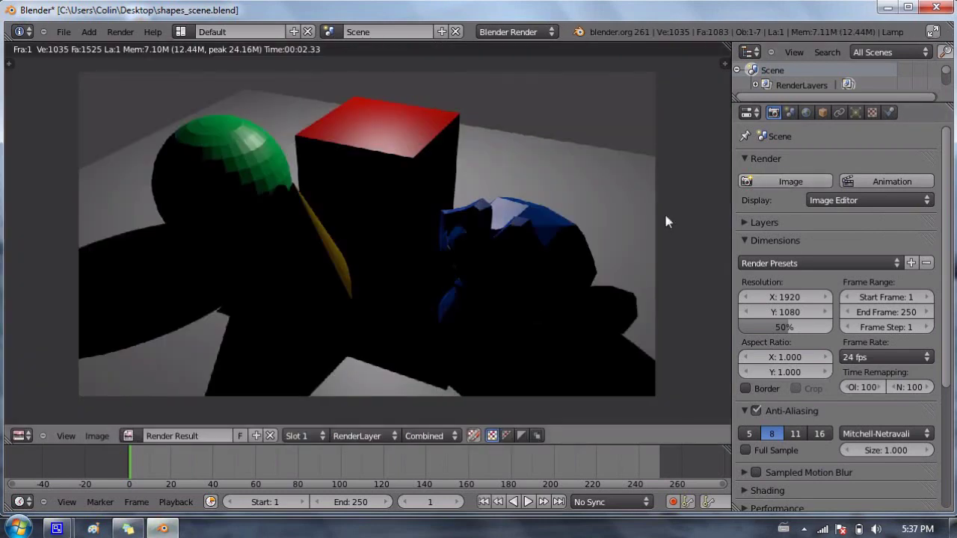
{"action": "scroll", "coordinate": [521, 121], "scroll_direction": "down", "scroll_amount": 1}
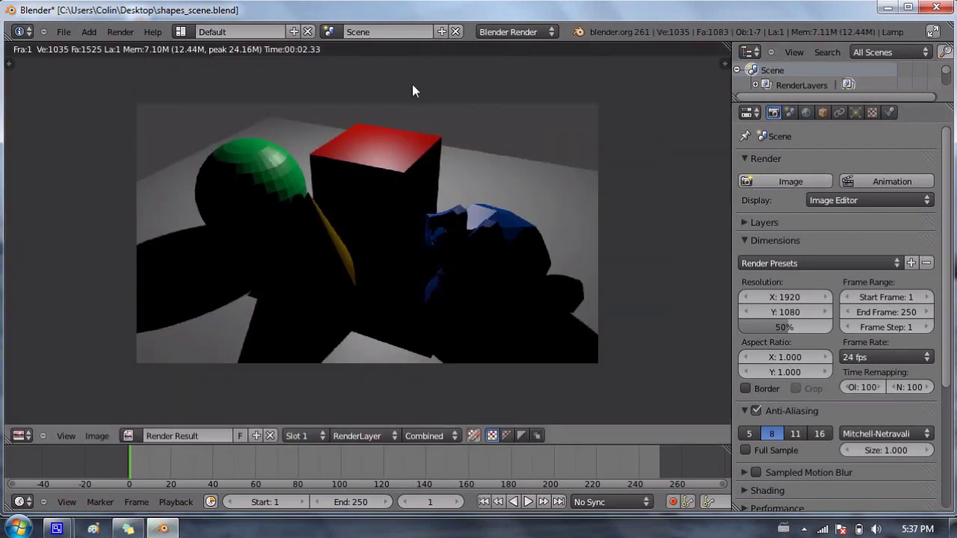
{"action": "scroll", "coordinate": [413, 90], "scroll_direction": "up", "scroll_amount": 1}
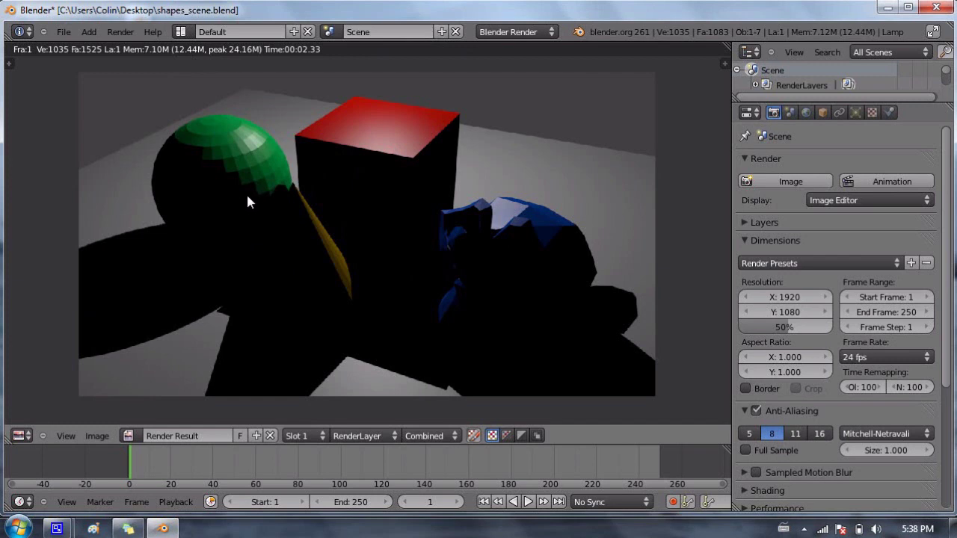
- Switch the render engine to Cycles Render and render the scene with F12
{"action": "key", "text": "Escape"}
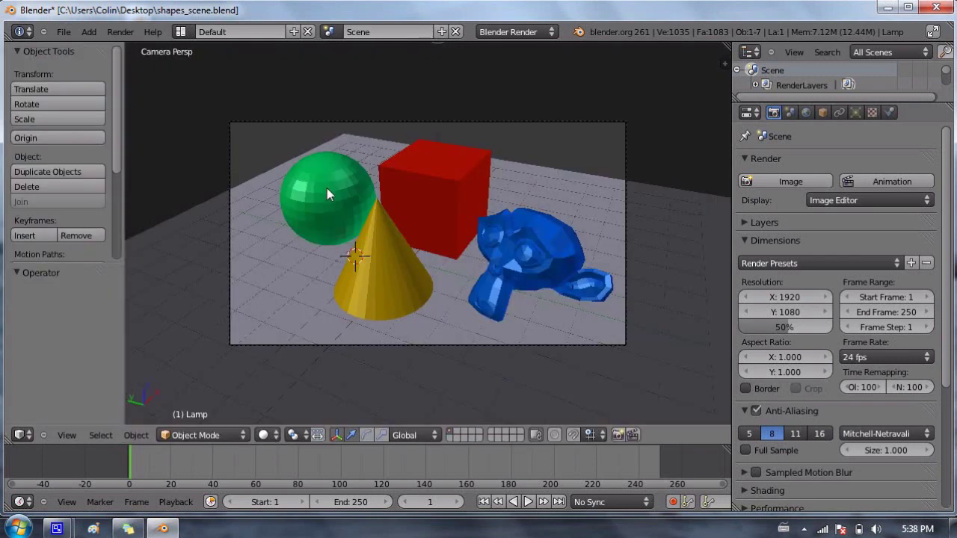
{"action": "left_click", "coordinate": [512, 32]}
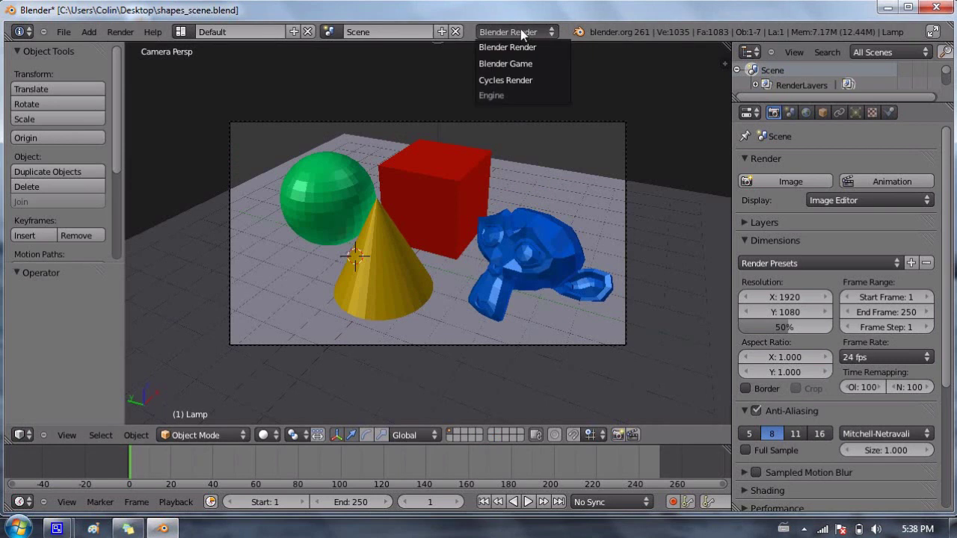
{"action": "left_click", "coordinate": [521, 80]}
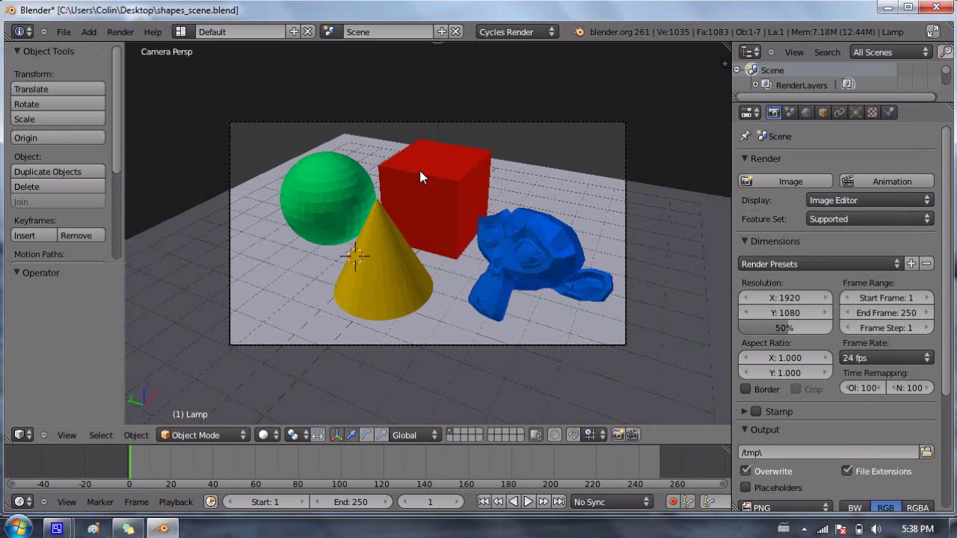
{"action": "key", "text": "F12"}
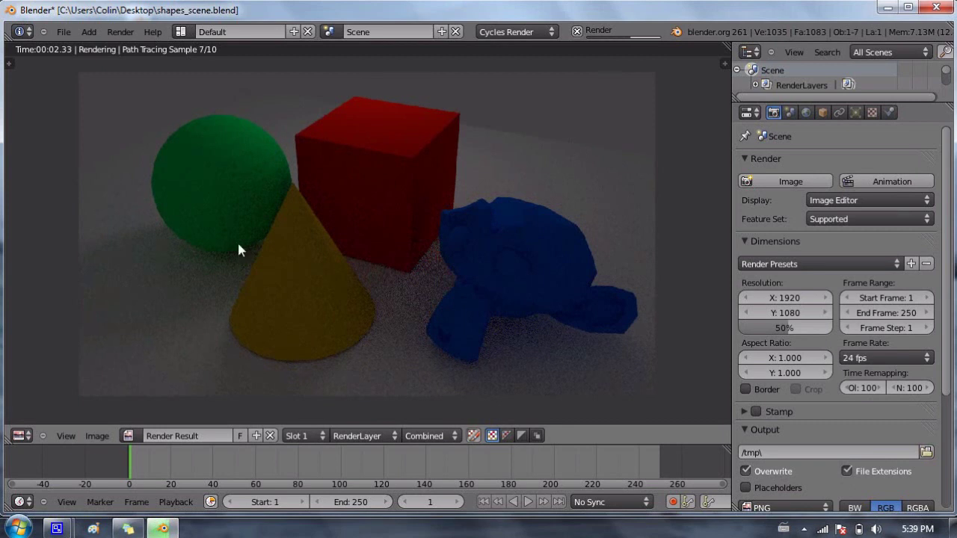
- Switch the engine back to Blender Render and render the scene again
{"action": "key", "text": "Escape"}
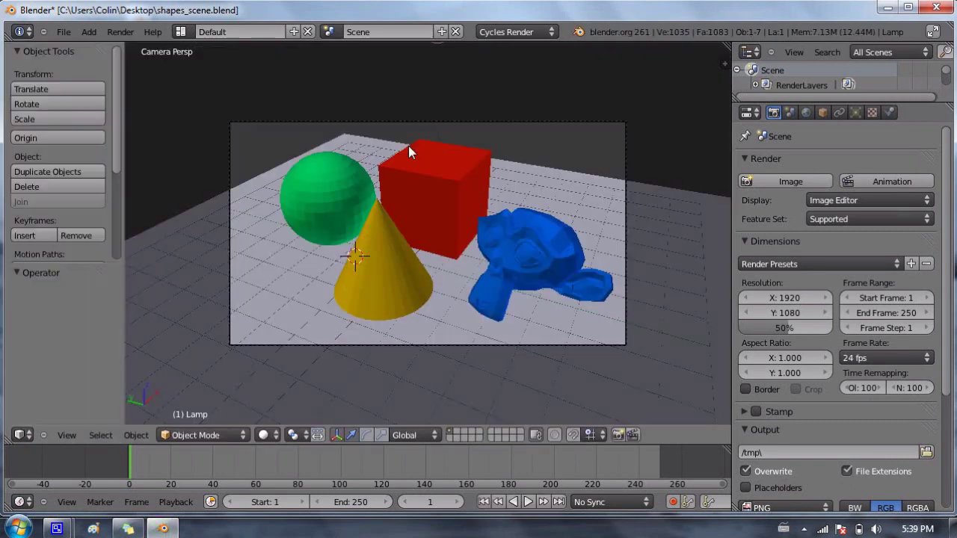
{"action": "left_click", "coordinate": [518, 32]}
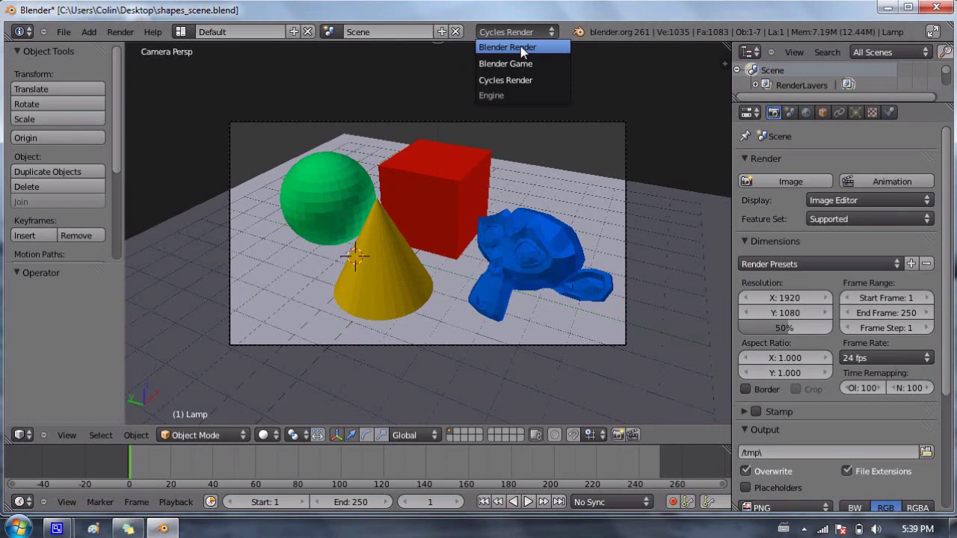
{"action": "left_click", "coordinate": [523, 48]}
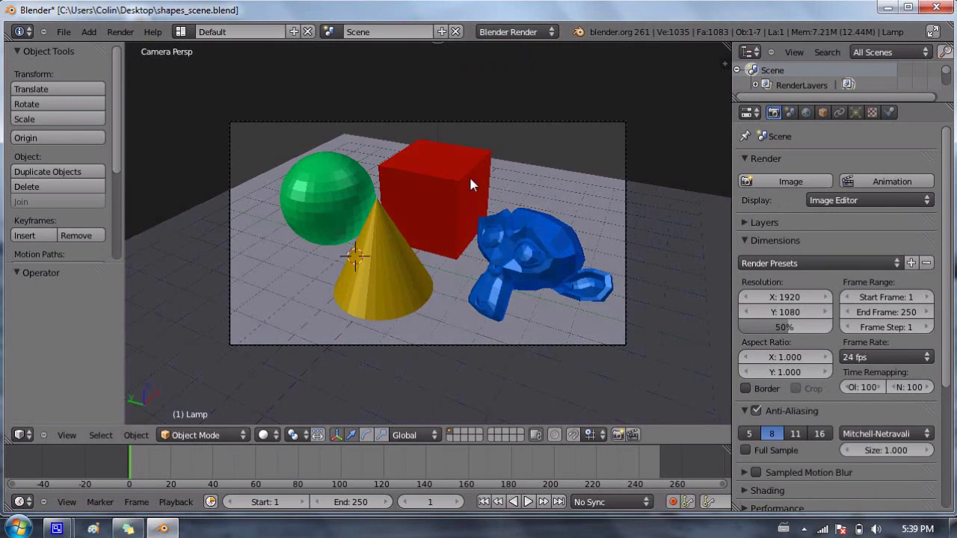
{"action": "key", "text": "F12"}
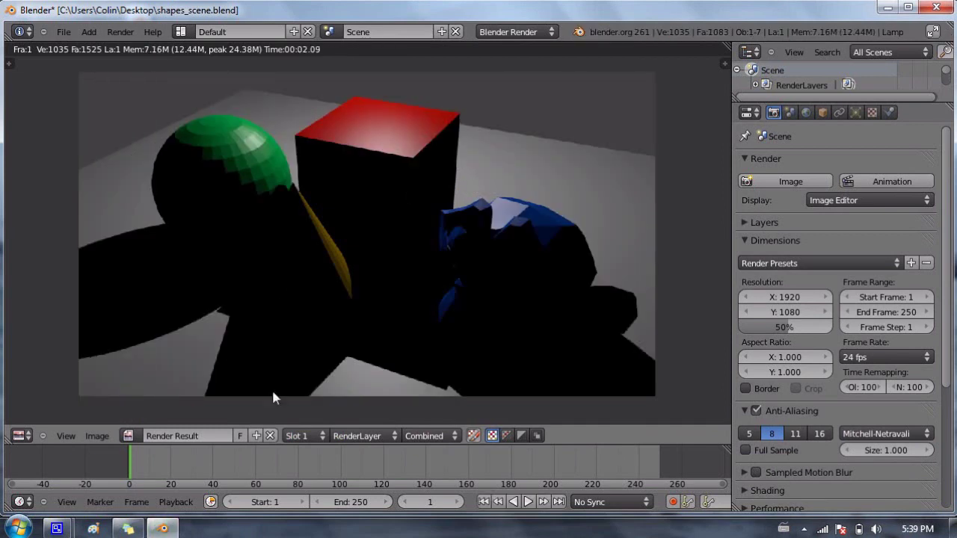
- Save the render result to the Desktop as 001.png and return to the scene
{"action": "left_click", "coordinate": [97, 435]}
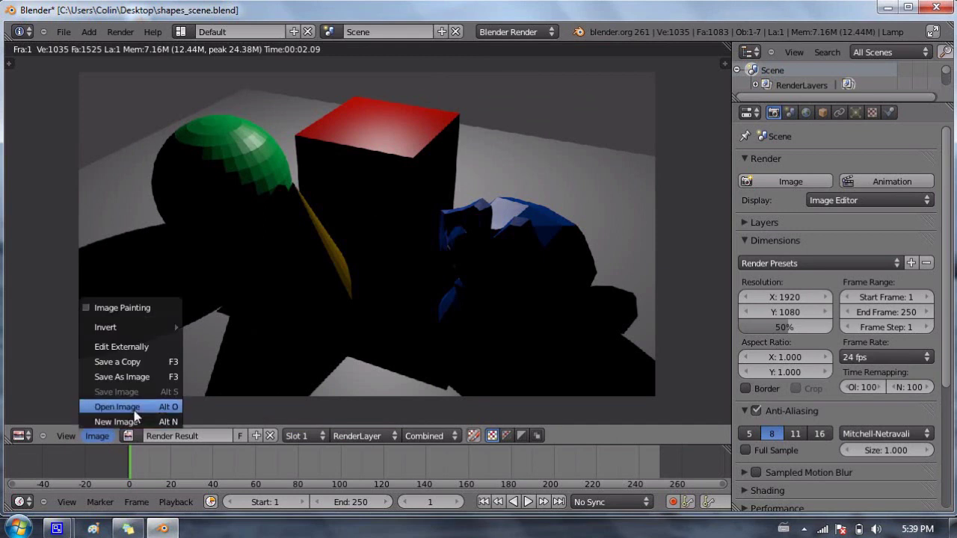
{"action": "left_click", "coordinate": [131, 377]}
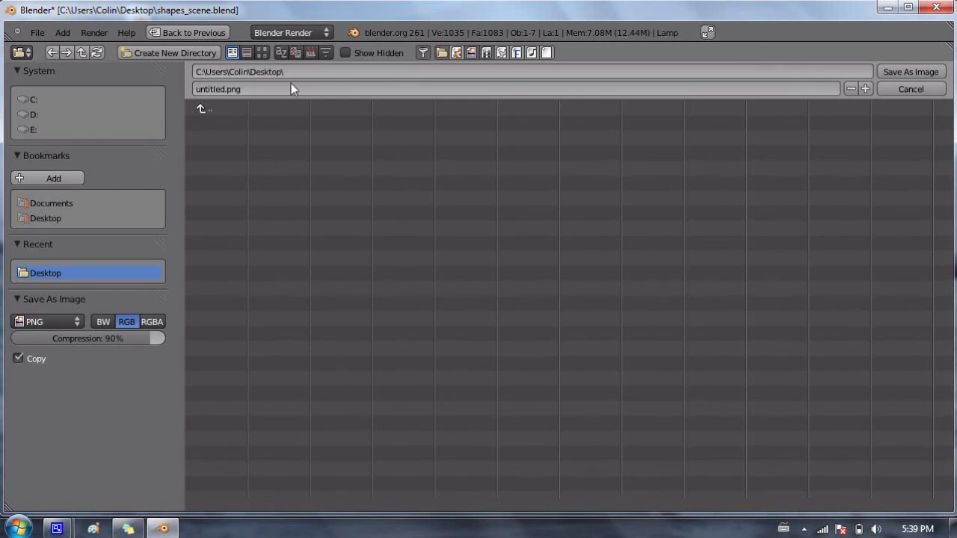
{"action": "left_click", "coordinate": [244, 88]}
{"action": "key", "text": "BackSpace"}
{"action": "type", "text": "001."}
{"action": "left_click", "coordinate": [888, 74]}
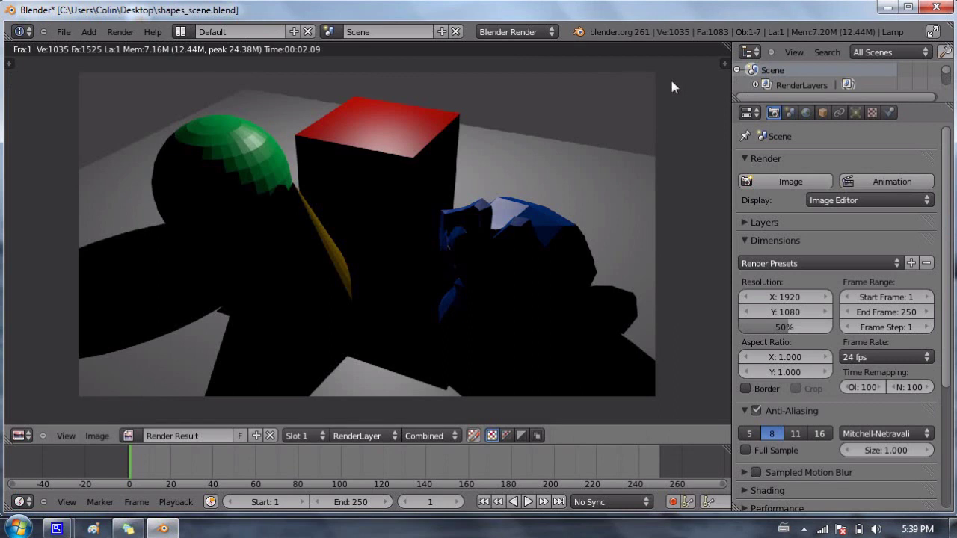
{"action": "key", "text": "Escape"}
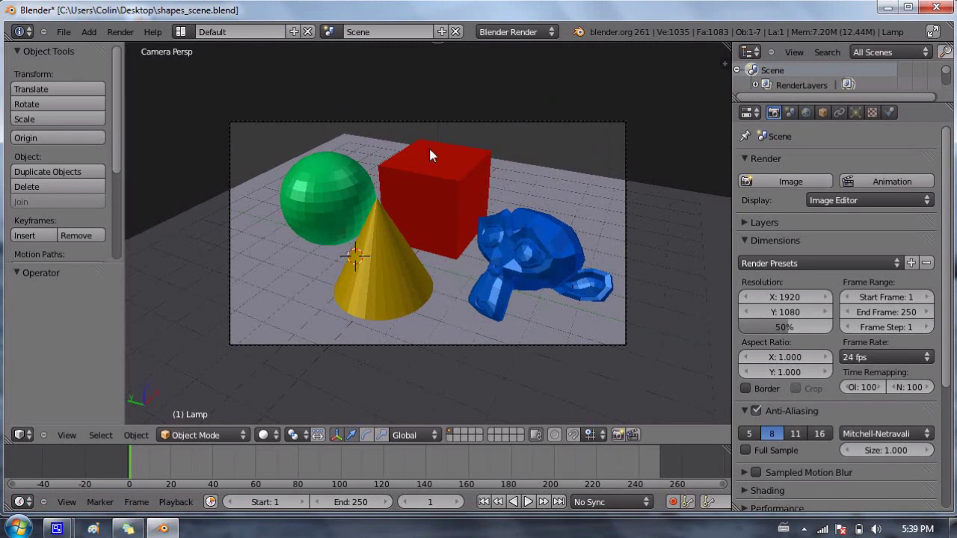
- Fit the camera view and enable Ambient Occlusion at factor 1.00 in the World settings
{"action": "scroll", "coordinate": [419, 98], "scroll_direction": "down", "scroll_amount": 3}
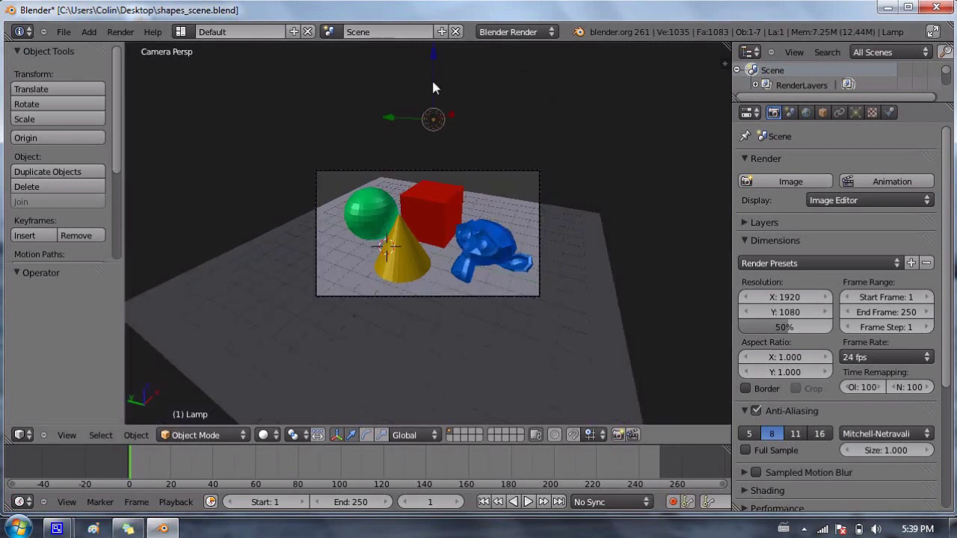
{"action": "key", "text": "Home"}
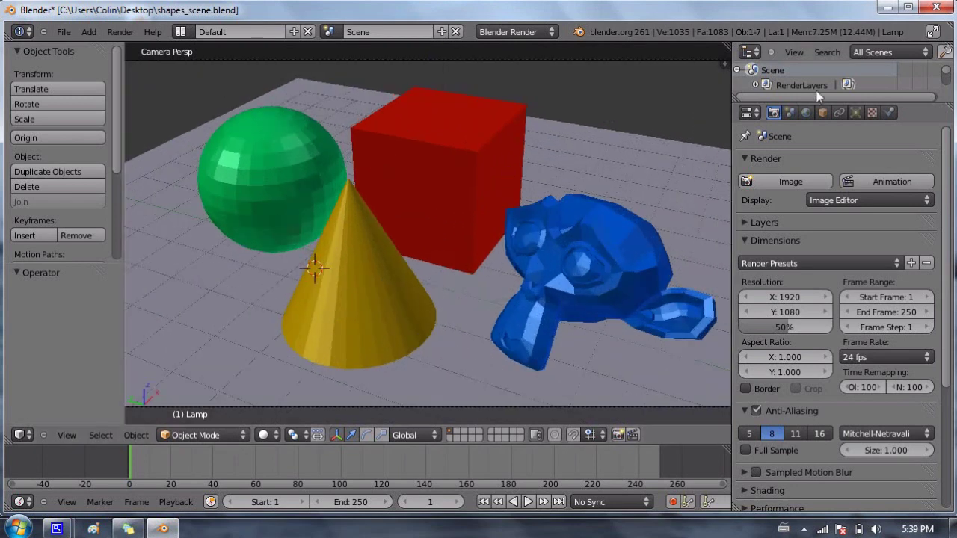
{"action": "left_click", "coordinate": [807, 112]}
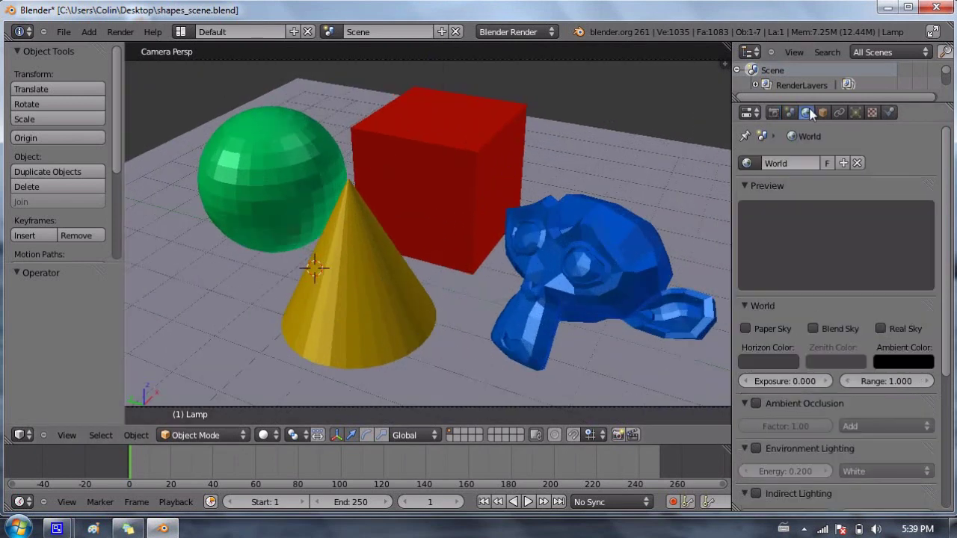
{"action": "scroll", "coordinate": [819, 266], "scroll_direction": "down", "scroll_amount": 3}
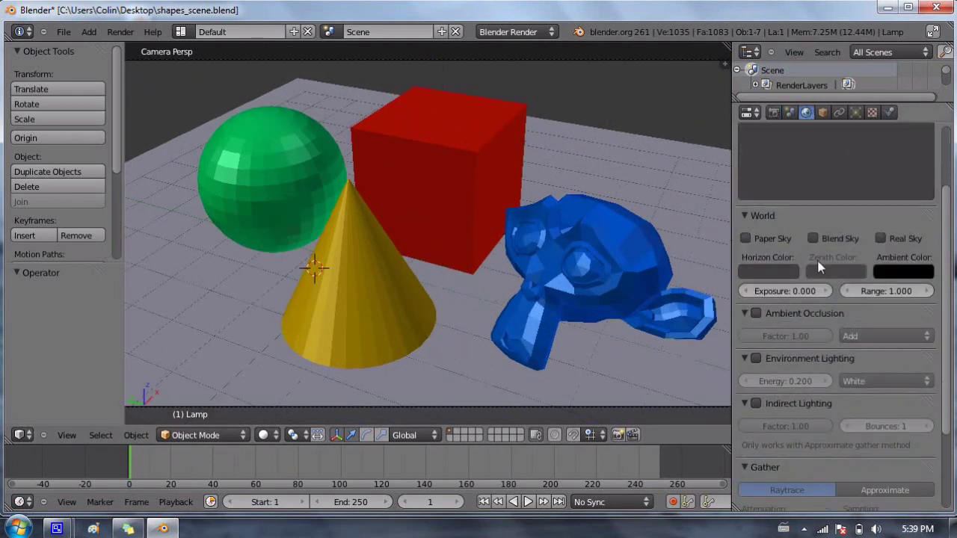
{"action": "left_click", "coordinate": [756, 311]}
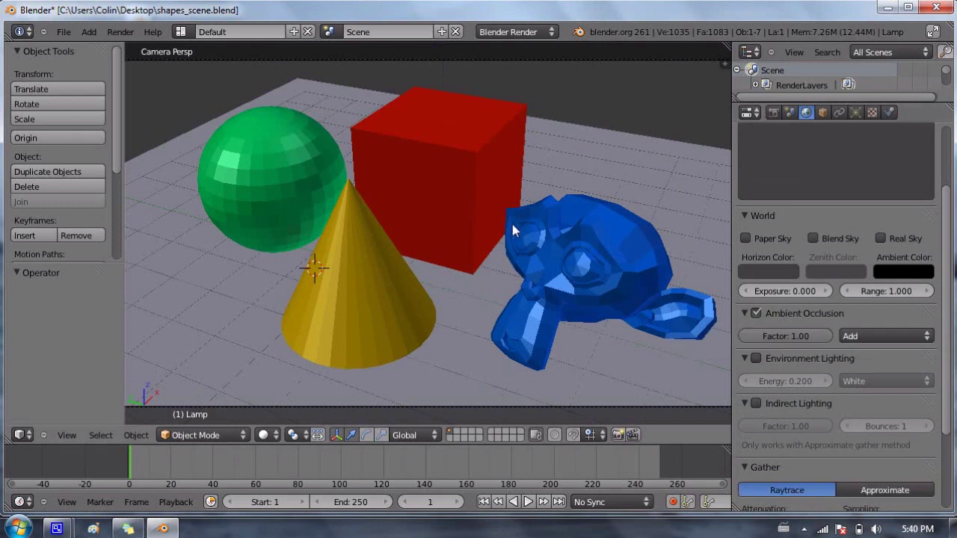
{"action": "scroll", "coordinate": [511, 221], "scroll_direction": "down", "scroll_amount": 3}
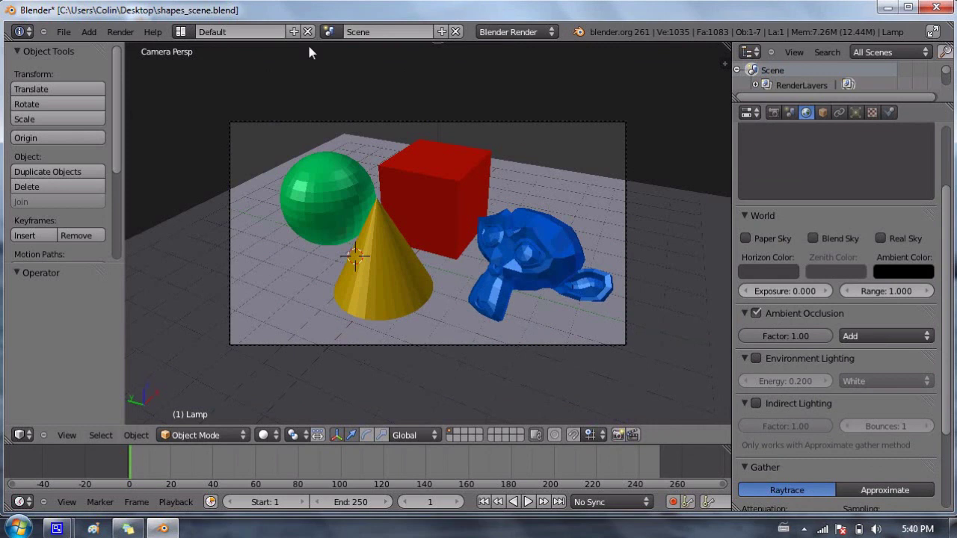
- Render the scene again with ambient occlusion enabled
{"action": "left_click", "coordinate": [773, 113]}
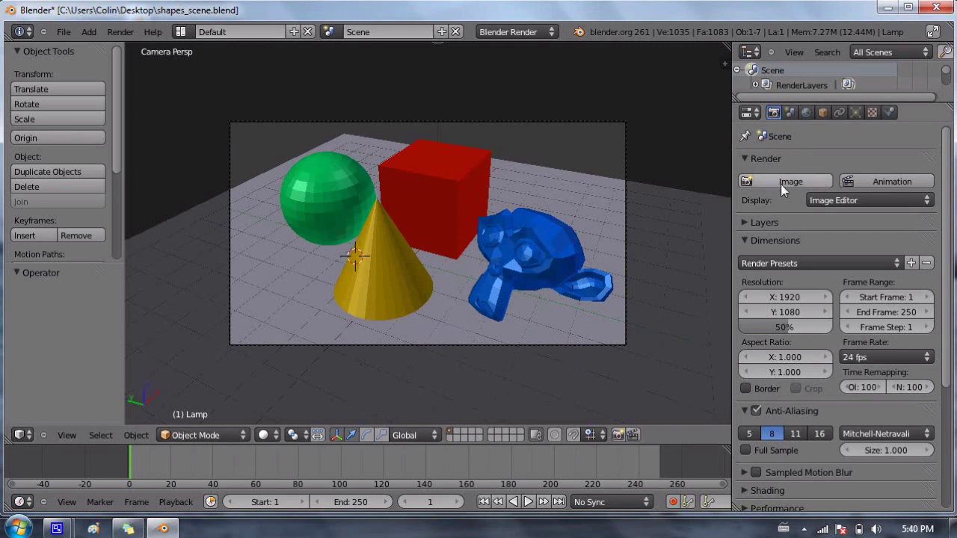
{"action": "left_click", "coordinate": [806, 112]}
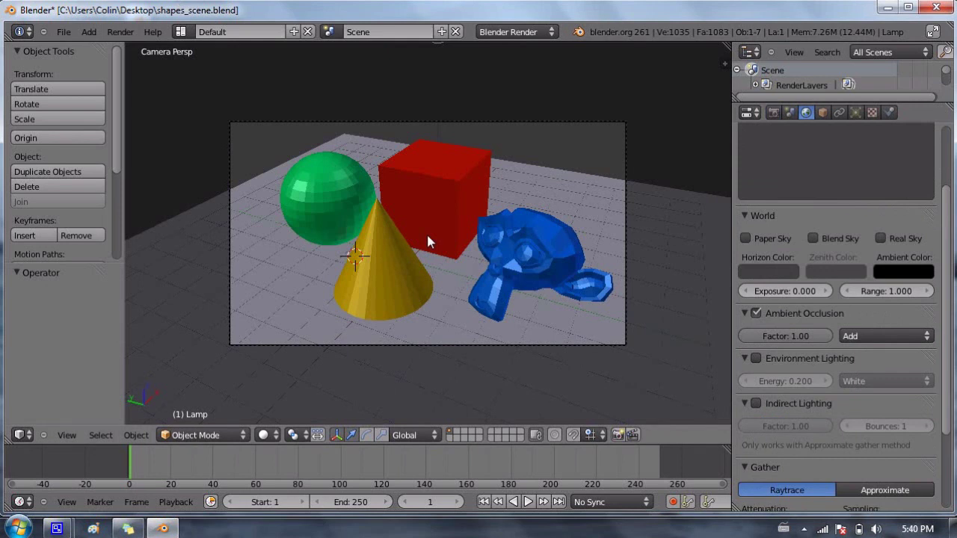
{"action": "key", "text": "F12"}
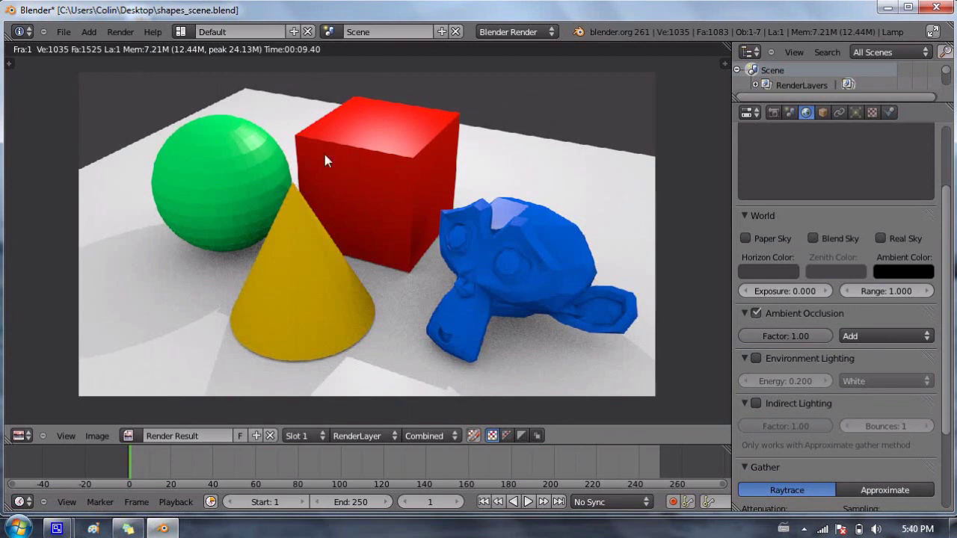
- Save the ambient-occlusion render to the Desktop as 002.png
{"action": "left_click", "coordinate": [97, 436]}
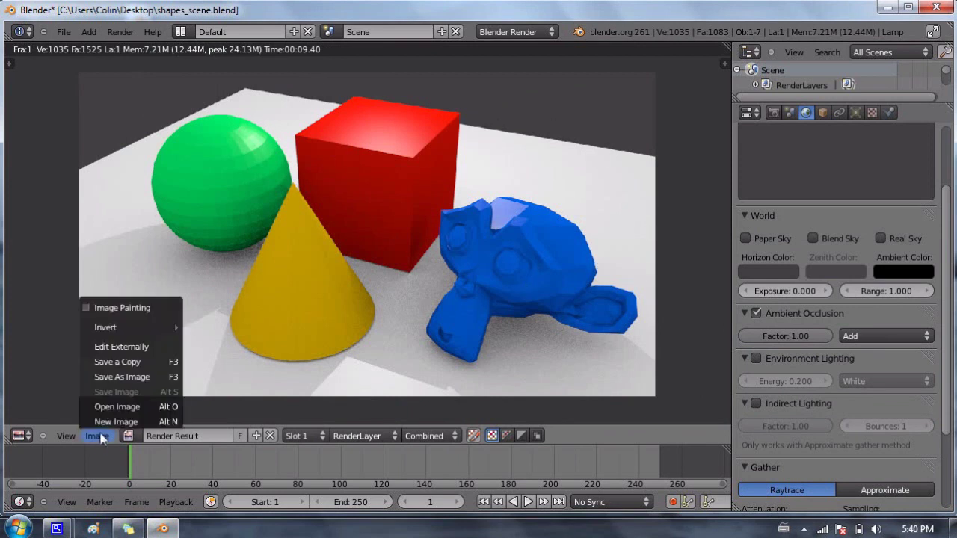
{"action": "left_click", "coordinate": [133, 376]}
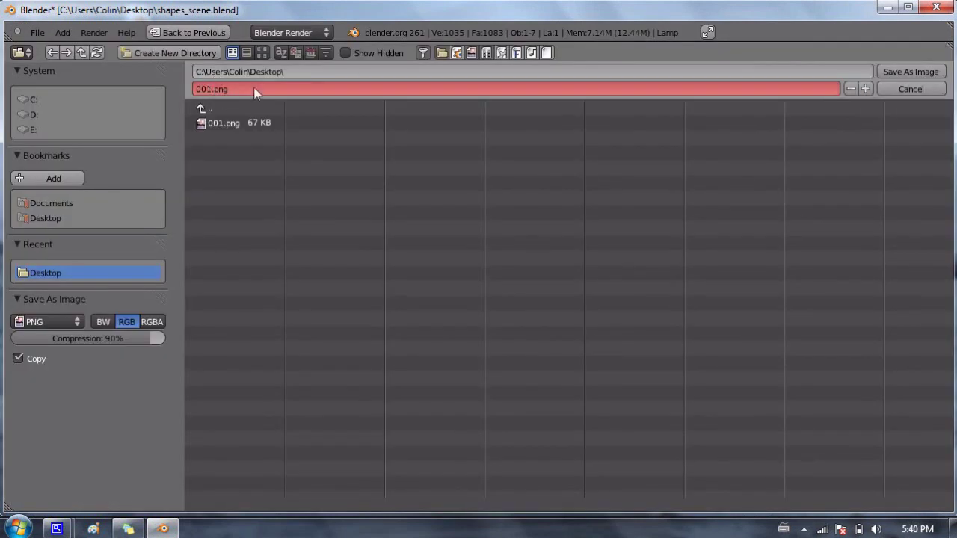
{"action": "left_click", "coordinate": [869, 89]}
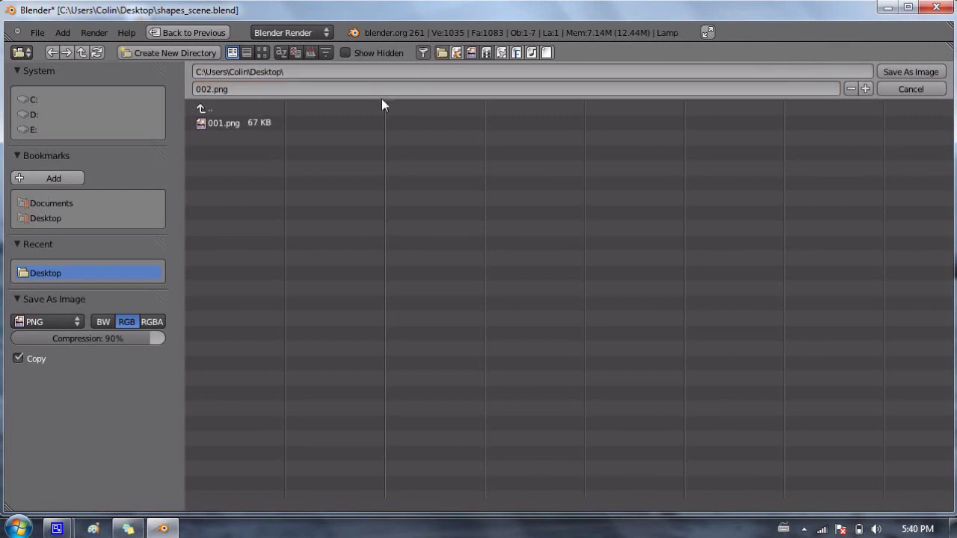
{"action": "left_click", "coordinate": [912, 71]}
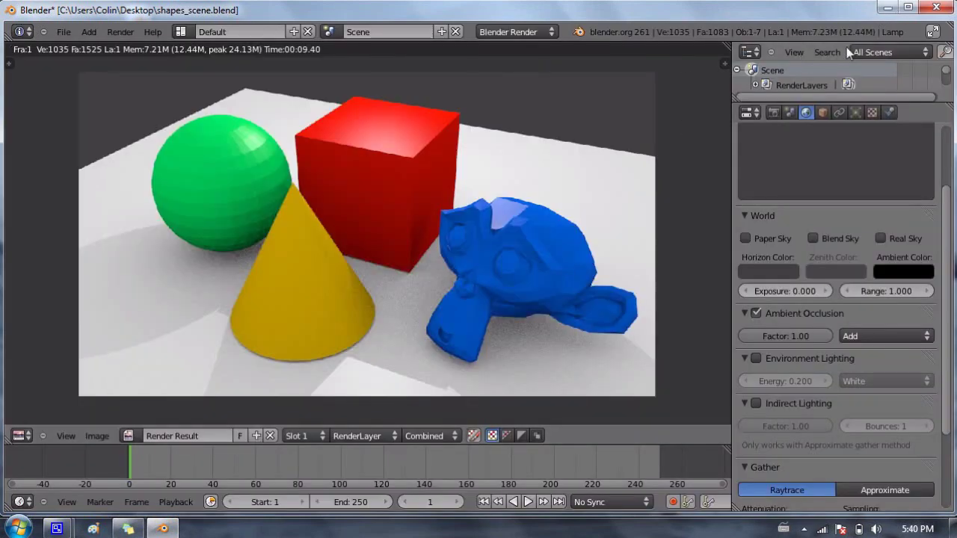
{"action": "key", "text": "Escape"}
- Minimize Blender and flip between 001.png and 002.png in the photo viewer to compare them
{"action": "left_click", "coordinate": [888, 6]}
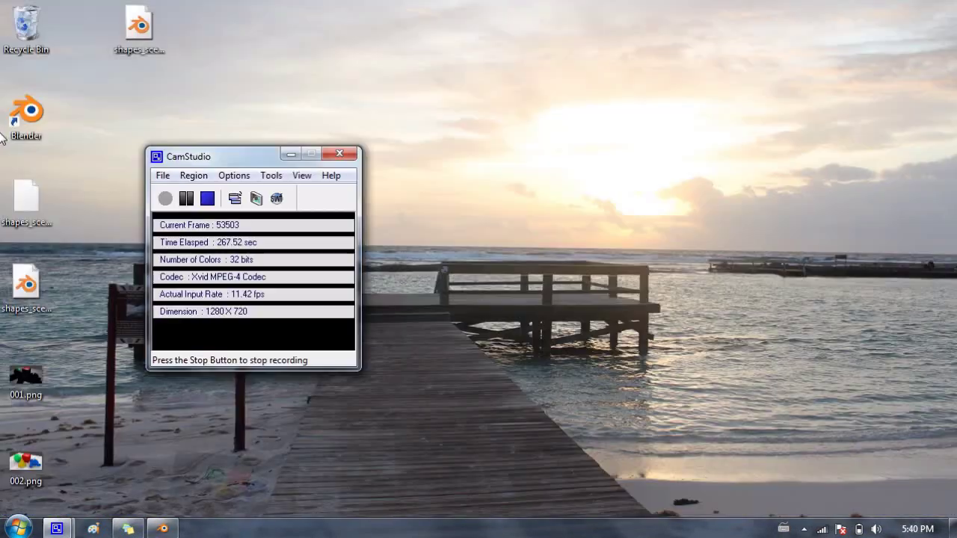
{"action": "double_click", "coordinate": [30, 380]}
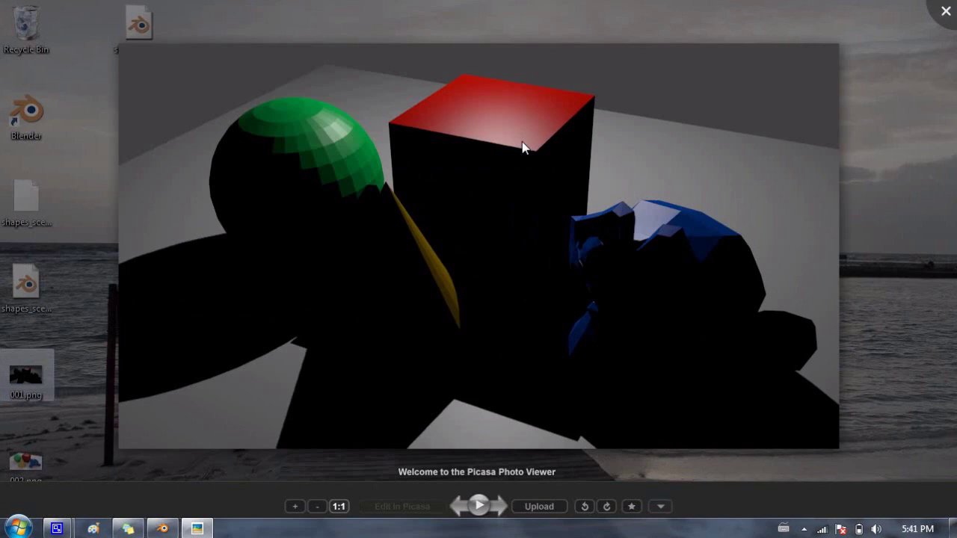
{"action": "key", "text": "Right"}
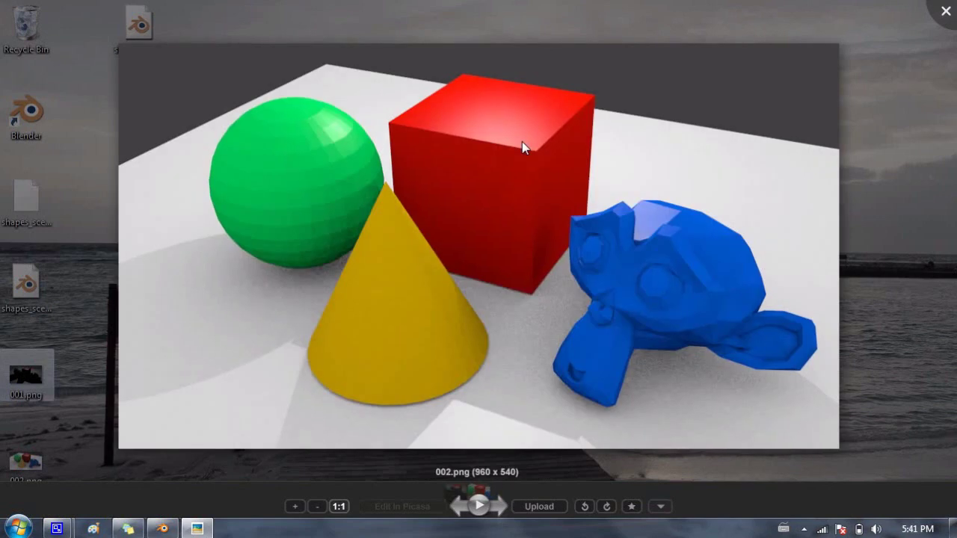
{"action": "key", "text": "Left"}
{"action": "key", "text": "Right"}
{"action": "key", "text": "Left"}
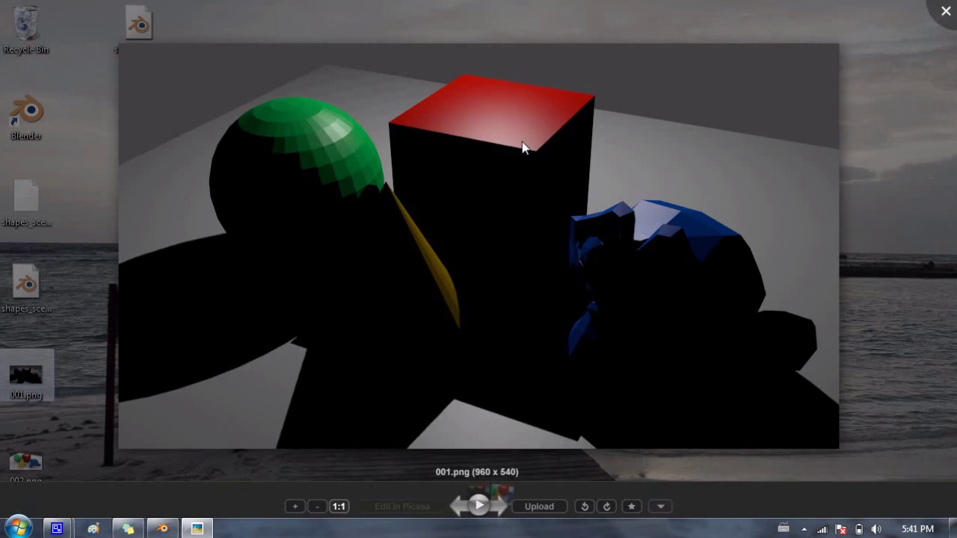
{"action": "key", "text": "Right"}
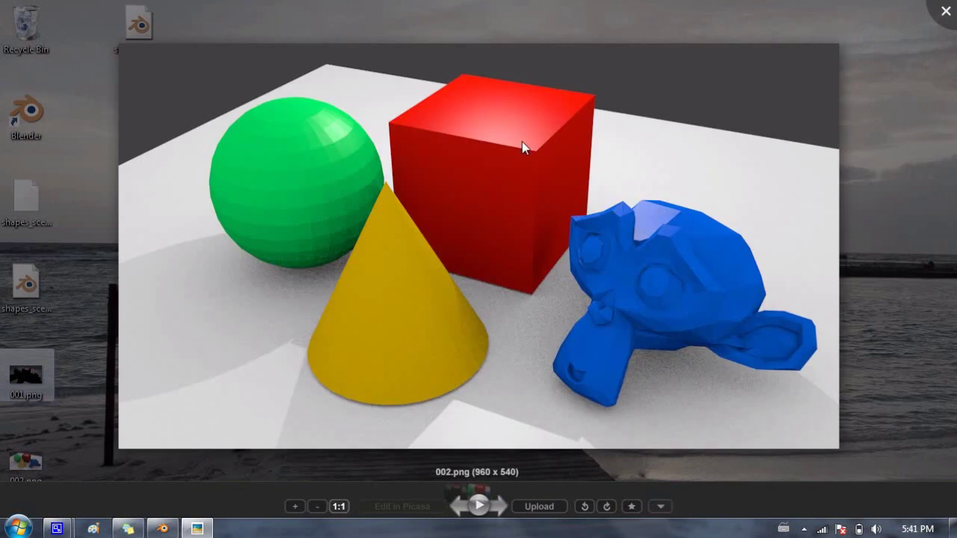
{"action": "key", "text": "Left"}
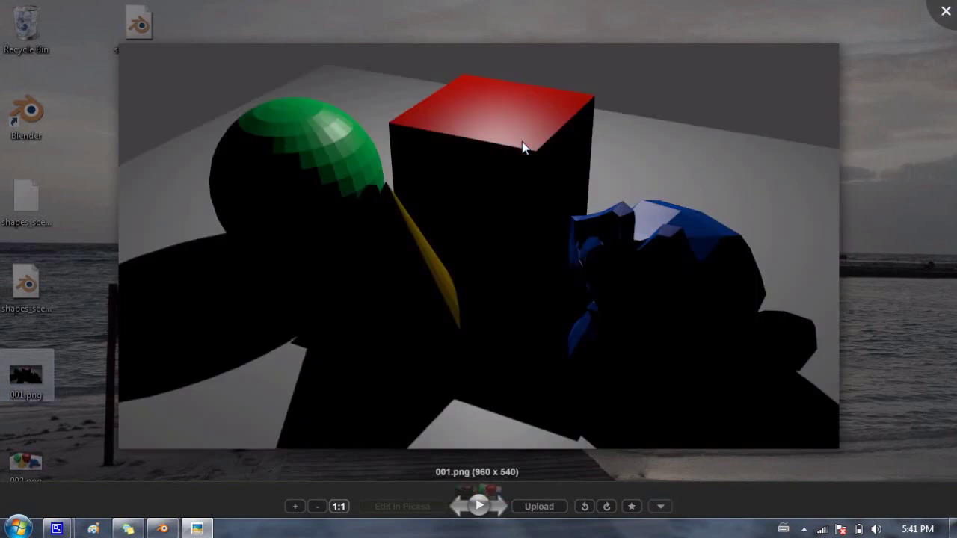
{"action": "key", "text": "Right"}
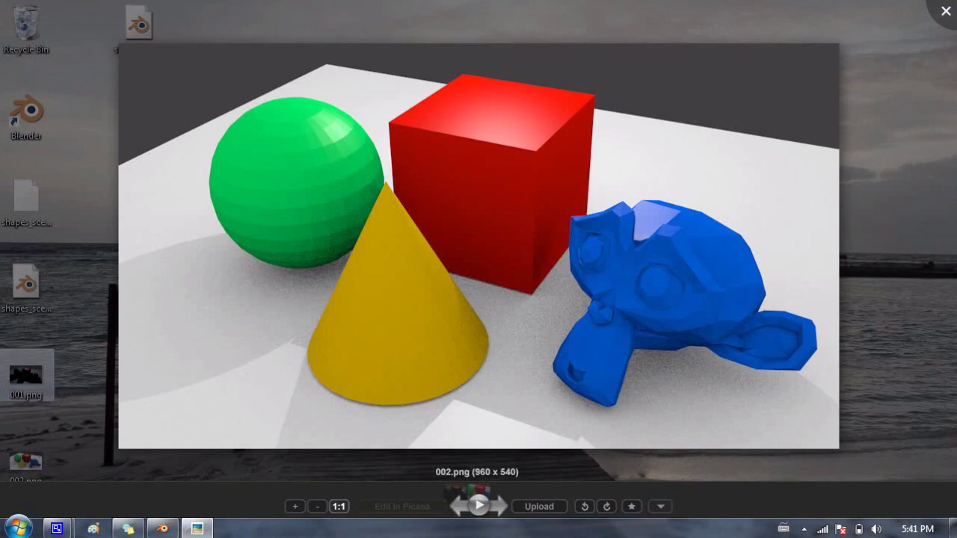
{"action": "key", "text": "Left"}
- Back in Blender, set the ambient occlusion factor to 0.5 and render the scene
{"action": "key", "text": "Escape"}
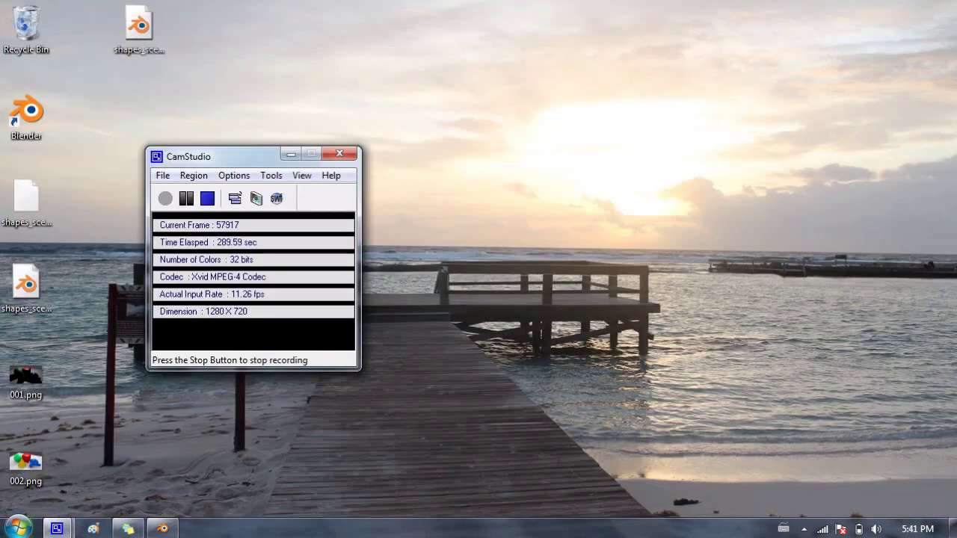
{"action": "left_click", "coordinate": [163, 528]}
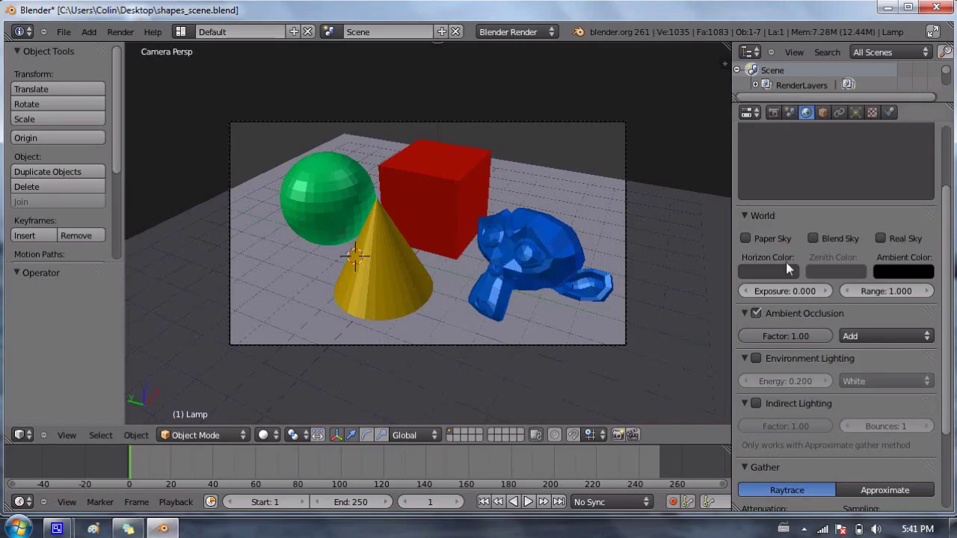
{"action": "left_click", "coordinate": [798, 335]}
{"action": "type", "text": "0."}
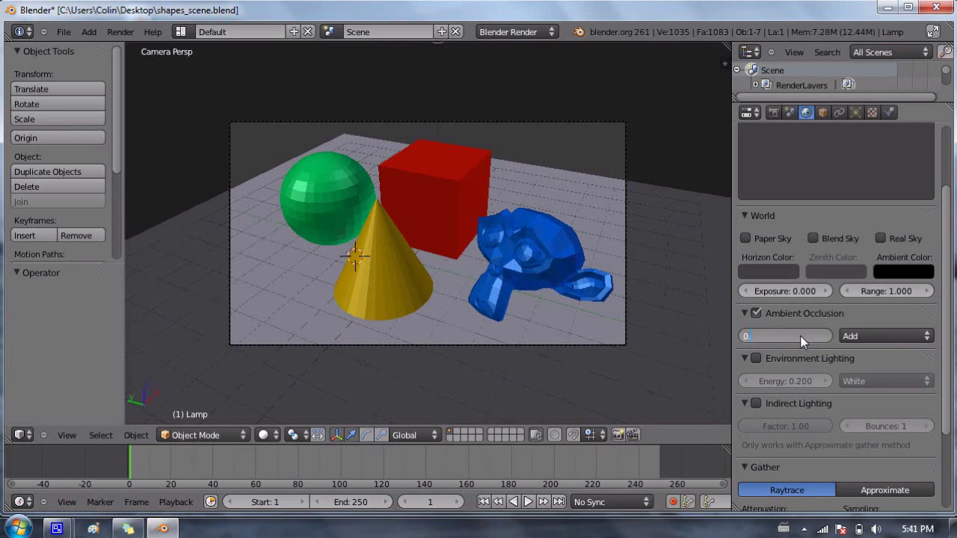
{"action": "type", "text": "5"}
{"action": "key", "text": "Return"}
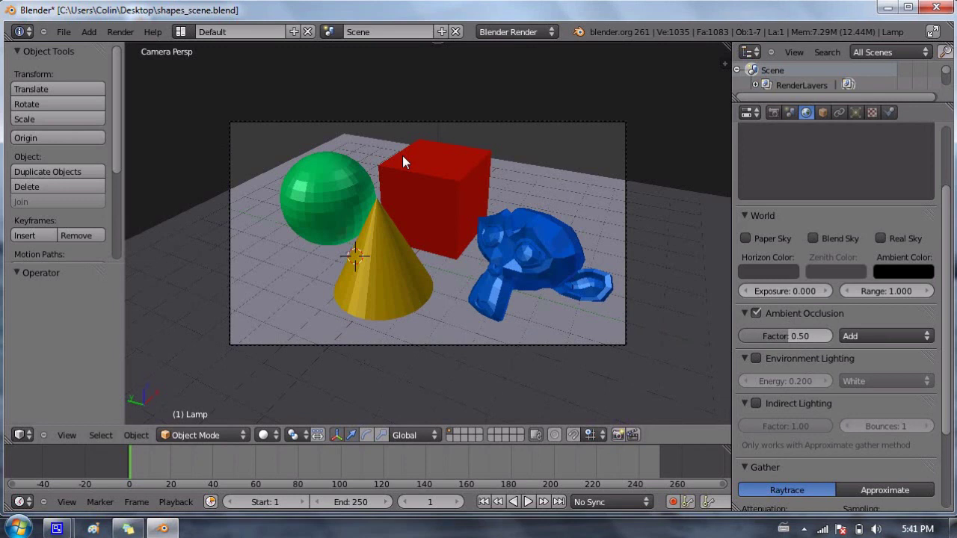
{"action": "key", "text": "F12"}
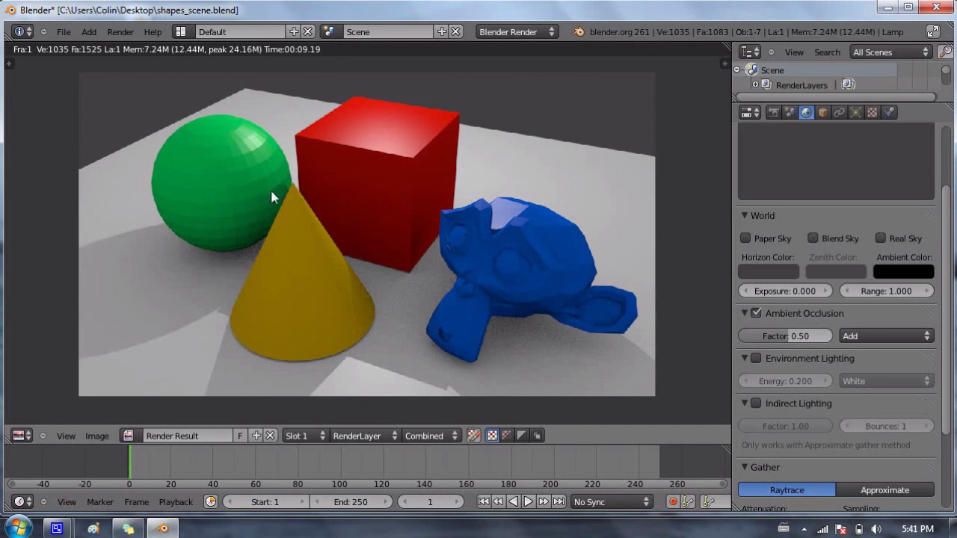
- Zoom in to inspect the 0.50-factor render, then close it to return to the scene
{"action": "scroll", "coordinate": [213, 278], "scroll_direction": "up", "scroll_amount": 5}
{"action": "left_click_drag", "start_coordinate": [202, 271], "coordinate": [479, 215]}
{"action": "scroll", "coordinate": [263, 219], "scroll_direction": "down", "scroll_amount": 4}
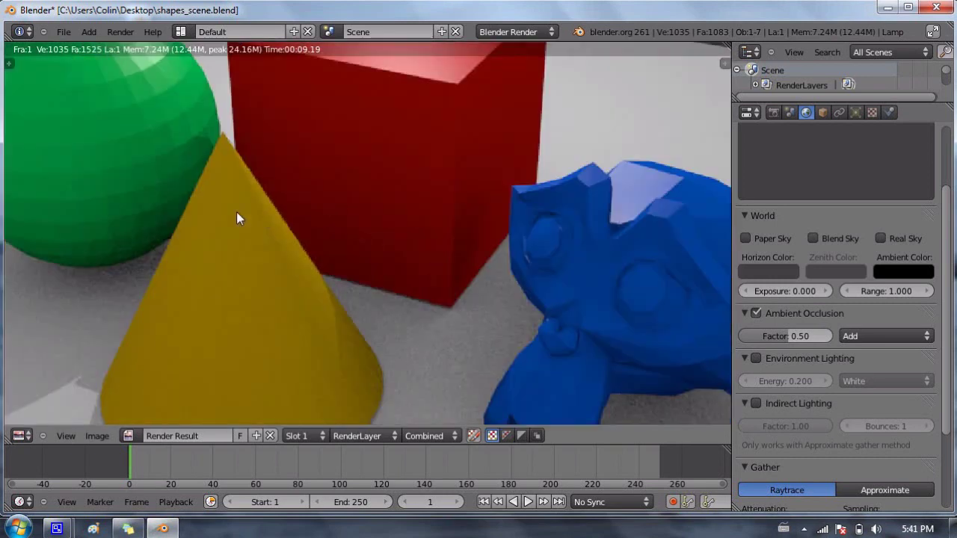
{"action": "scroll", "coordinate": [239, 216], "scroll_direction": "up", "scroll_amount": 2}
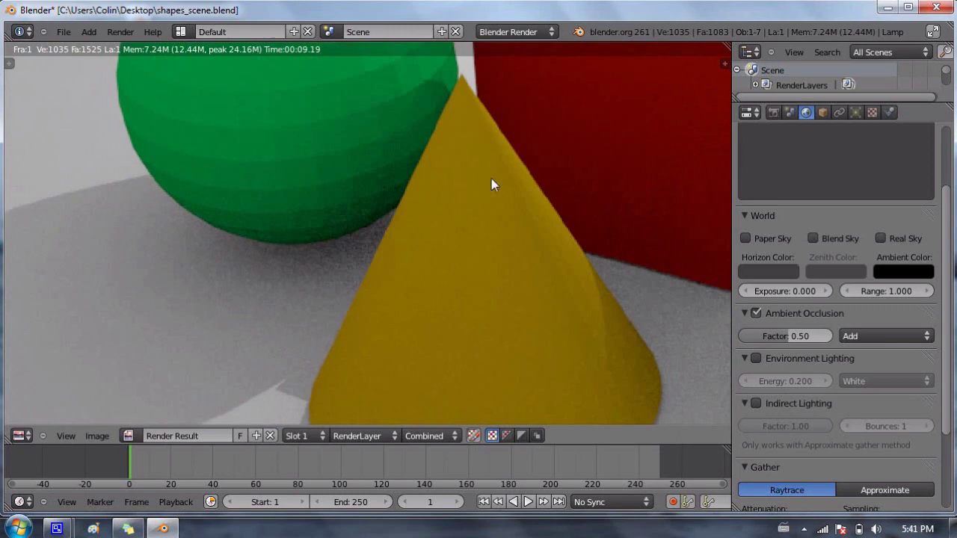
{"action": "key", "text": "Escape"}
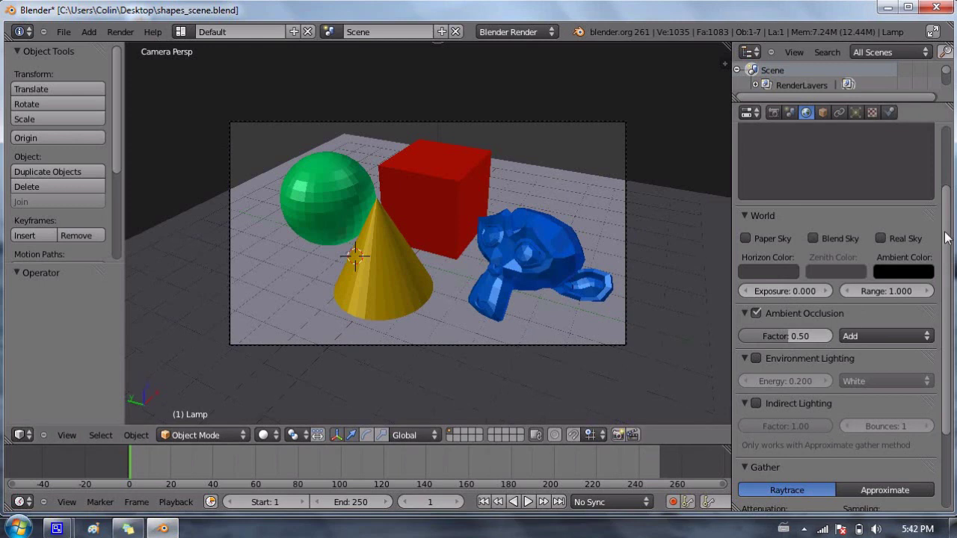
- Re-render the scene, save it to the Desktop as 003.png, and minimize Blender
{"action": "left_click_drag", "start_coordinate": [947, 239], "coordinate": [952, 332]}
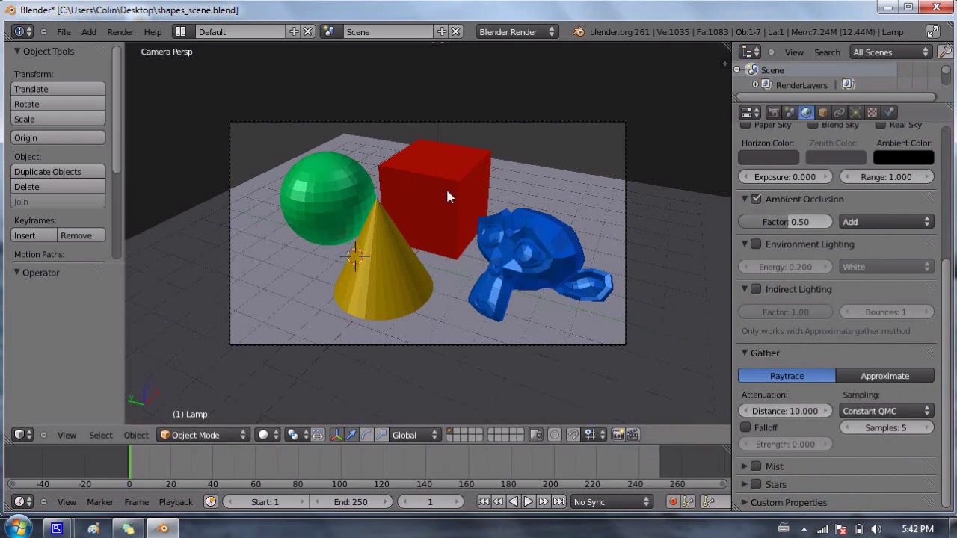
{"action": "key", "text": "F12"}
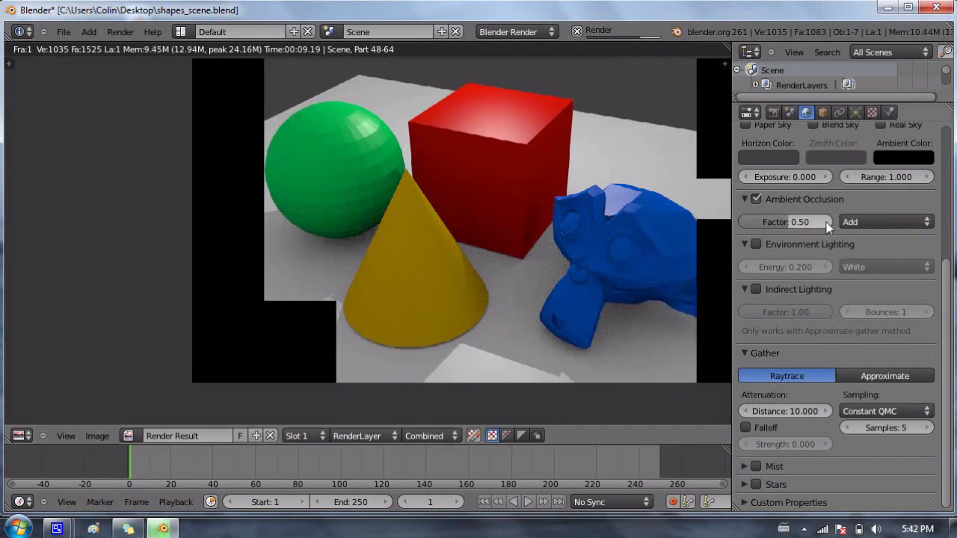
{"action": "left_click", "coordinate": [106, 437]}
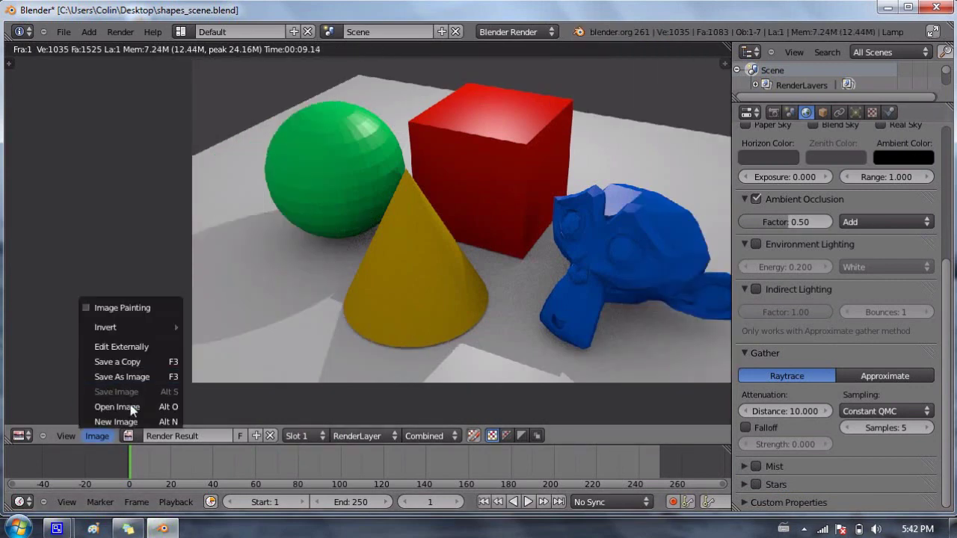
{"action": "left_click", "coordinate": [122, 376]}
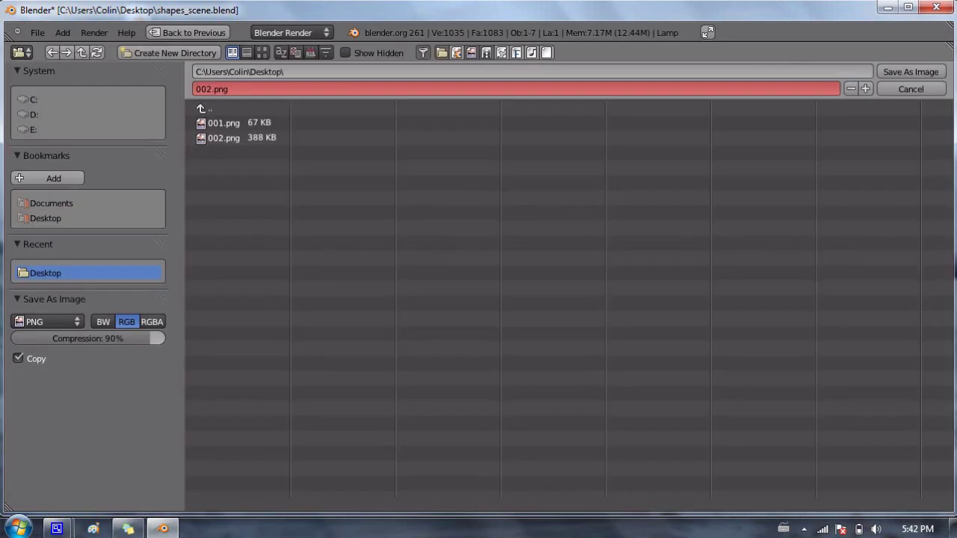
{"action": "left_click", "coordinate": [898, 80]}
{"action": "left_click", "coordinate": [935, 74]}
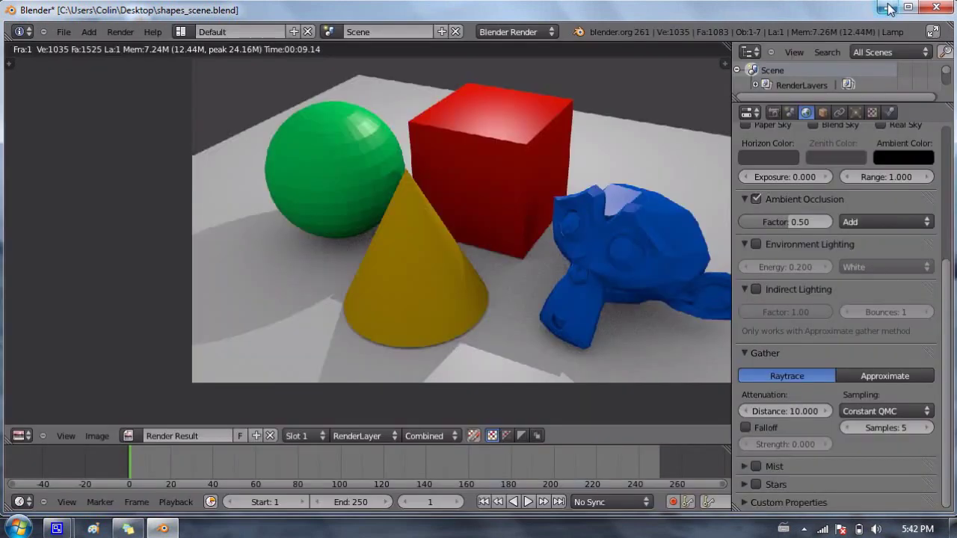
{"action": "left_click", "coordinate": [885, 8]}
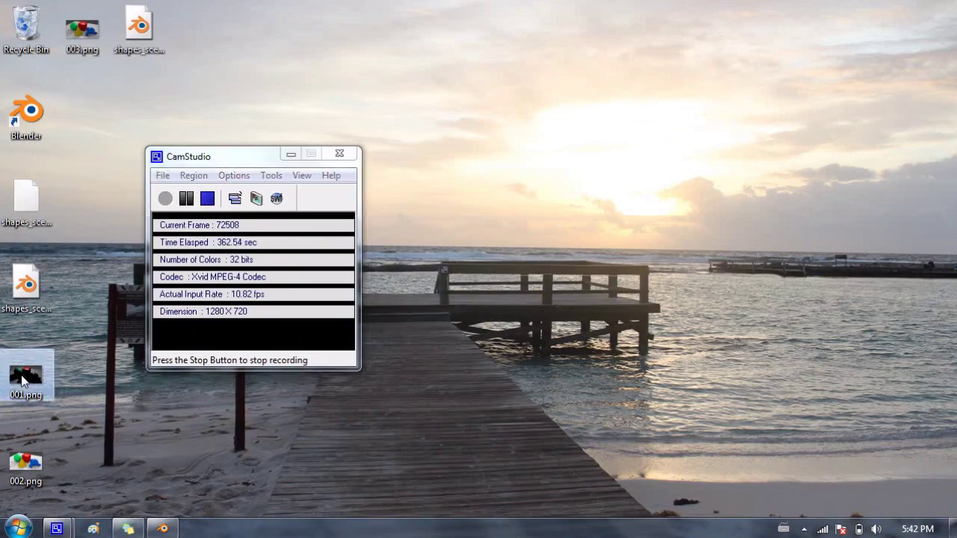
- Open 001.png in Picasa, step to 003.png, flip between 002.png and 003.png, then close the viewer
{"action": "double_click", "coordinate": [22, 378]}
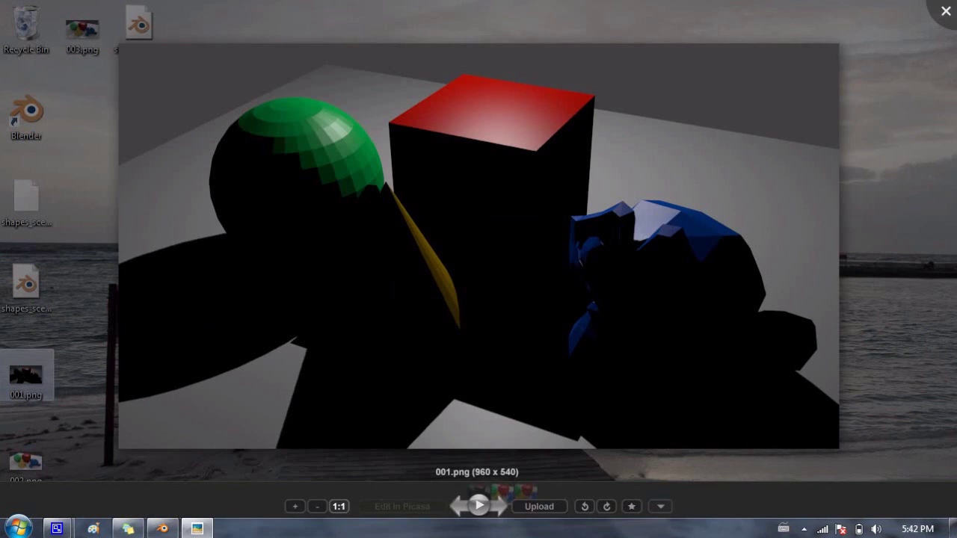
{"action": "key", "text": "Right"}
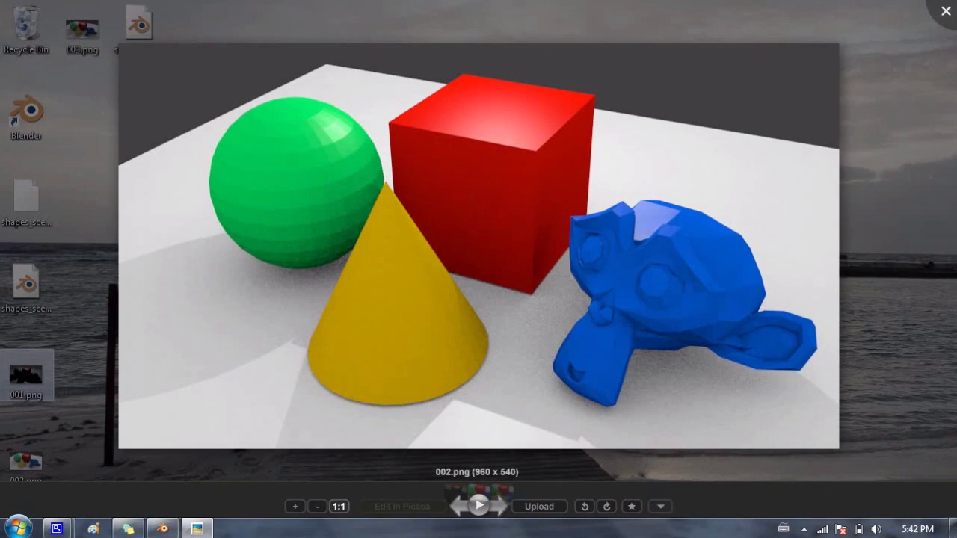
{"action": "key", "text": "Right"}
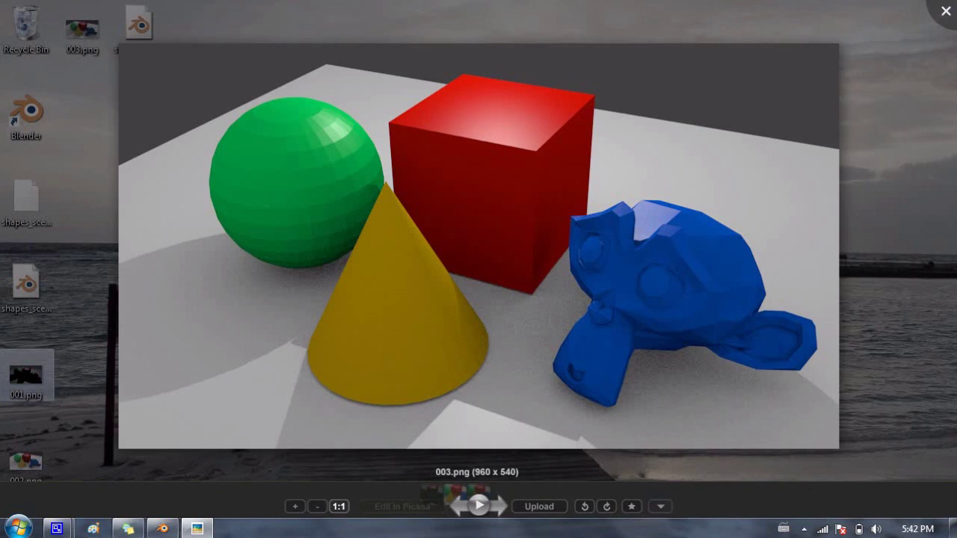
{"action": "key", "text": "Left"}
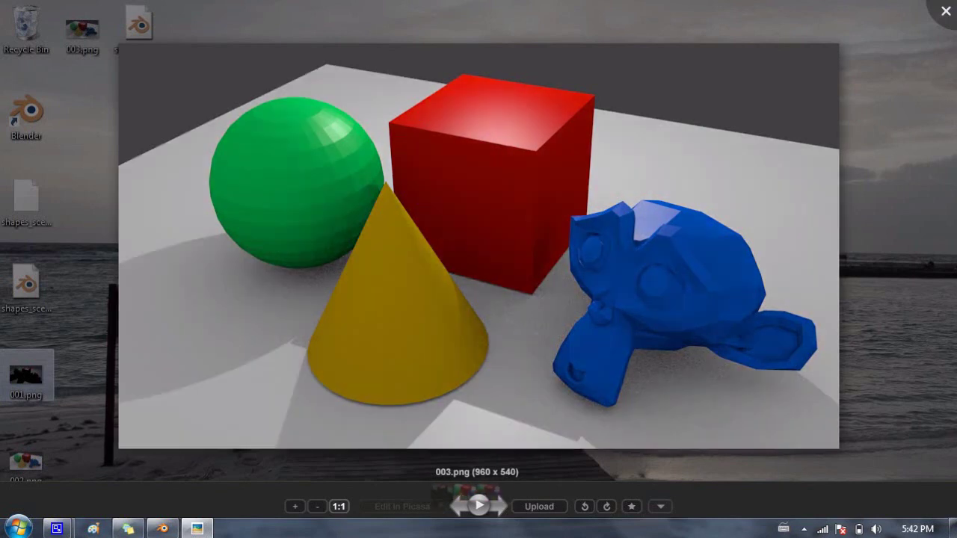
{"action": "key", "text": "Right"}
{"action": "key", "text": "Left"}
{"action": "key", "text": "Right"}
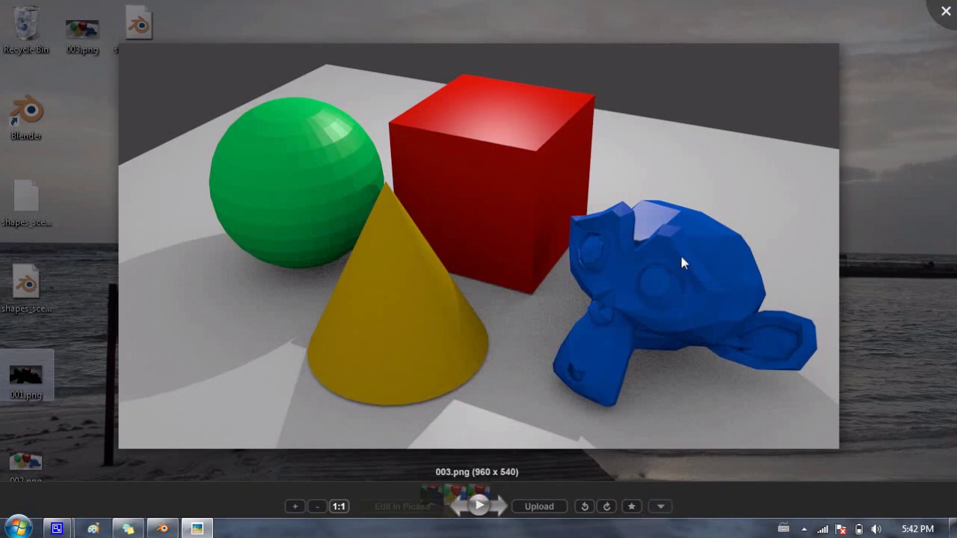
{"action": "key", "text": "Escape"}
- Return to the scene in Blender and toggle ambient occlusion off and back on
{"action": "left_click", "coordinate": [163, 530]}
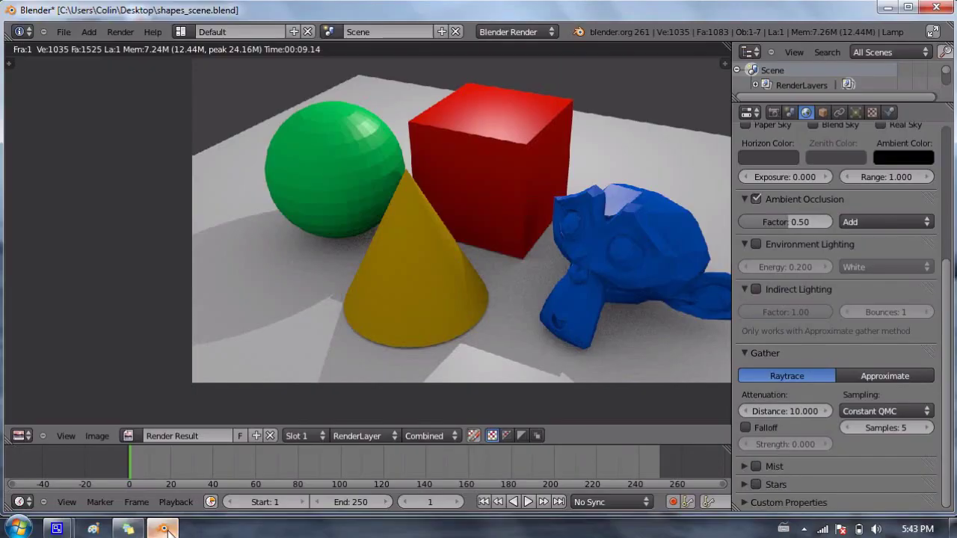
{"action": "key", "text": "Escape"}
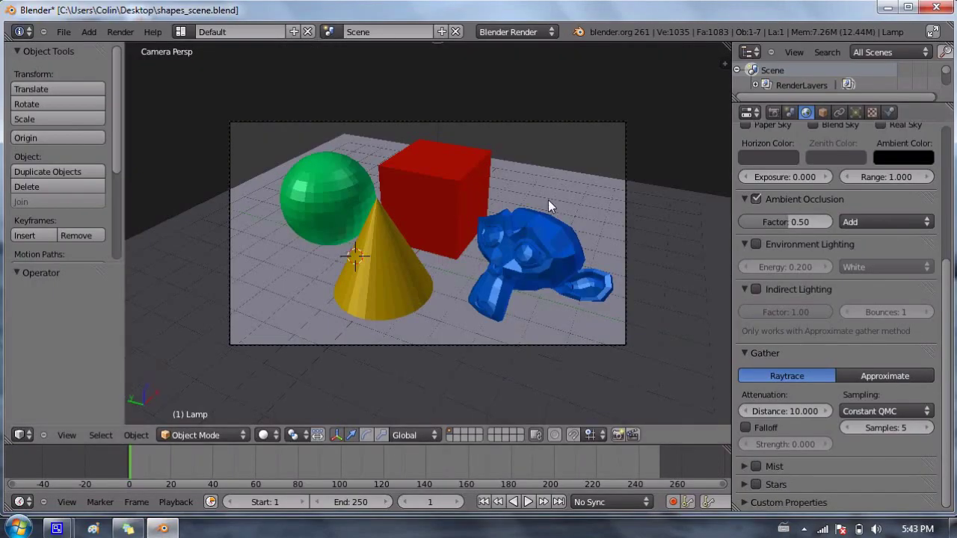
{"action": "left_click", "coordinate": [756, 199]}
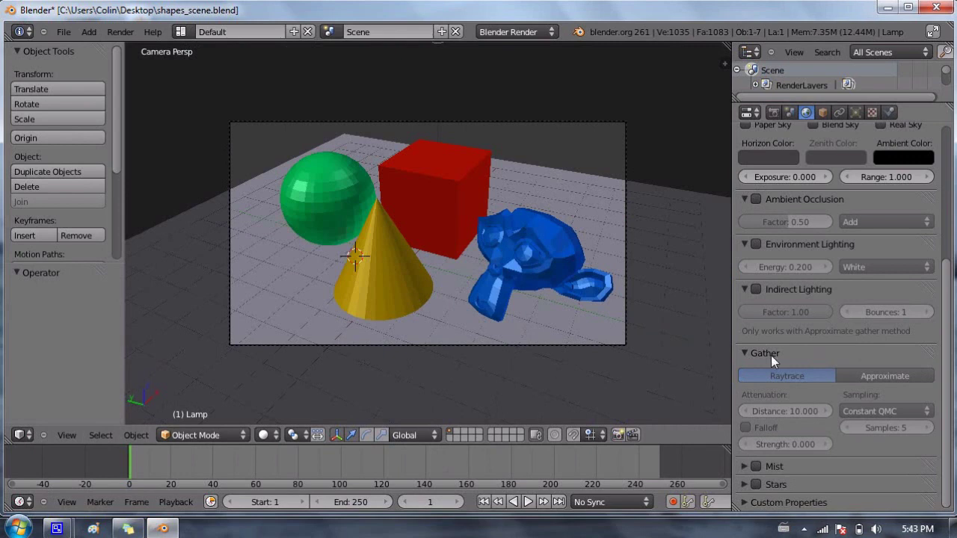
{"action": "left_click", "coordinate": [756, 201]}
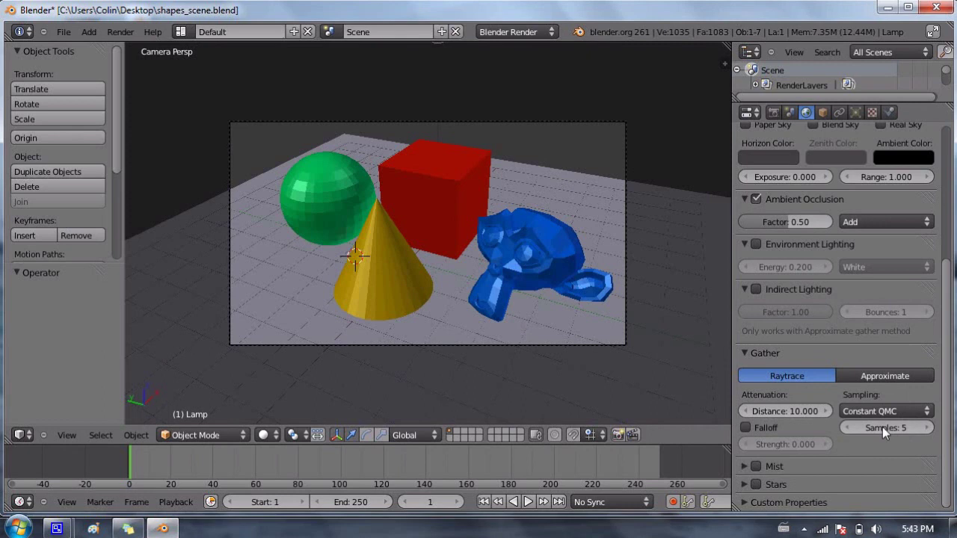
- Raise the raytrace gather samples from 5 to 10
{"action": "left_click", "coordinate": [927, 427]}
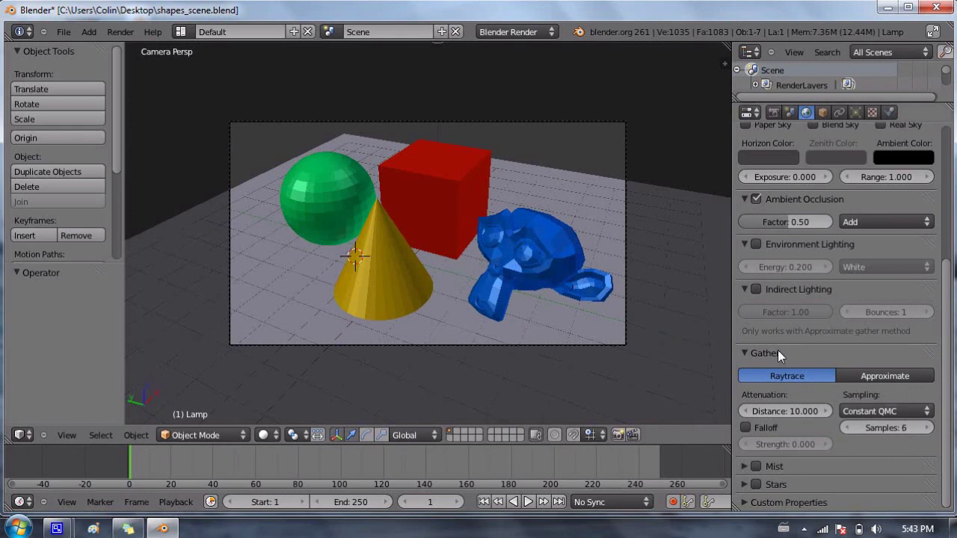
{"action": "left_click", "coordinate": [902, 427]}
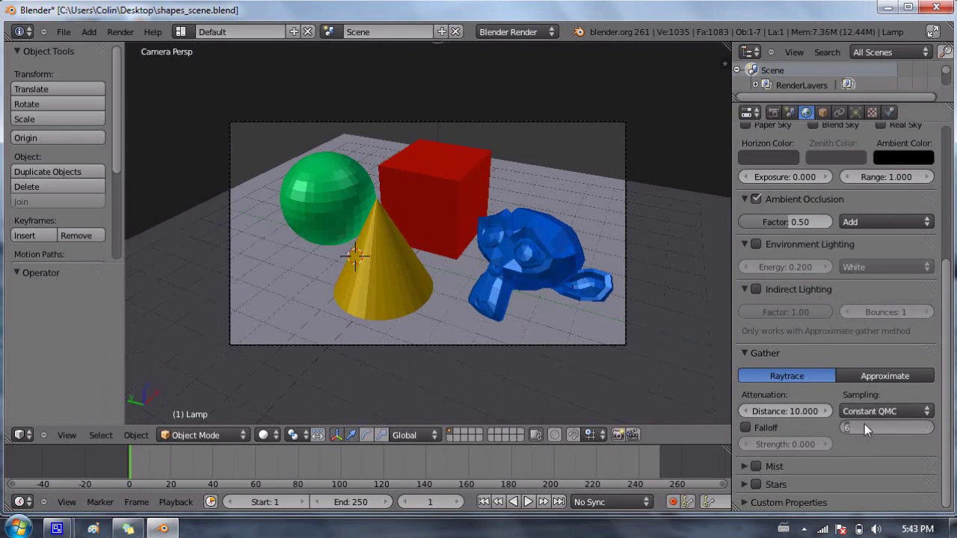
{"action": "type", "text": "10"}
{"action": "key", "text": "Return"}
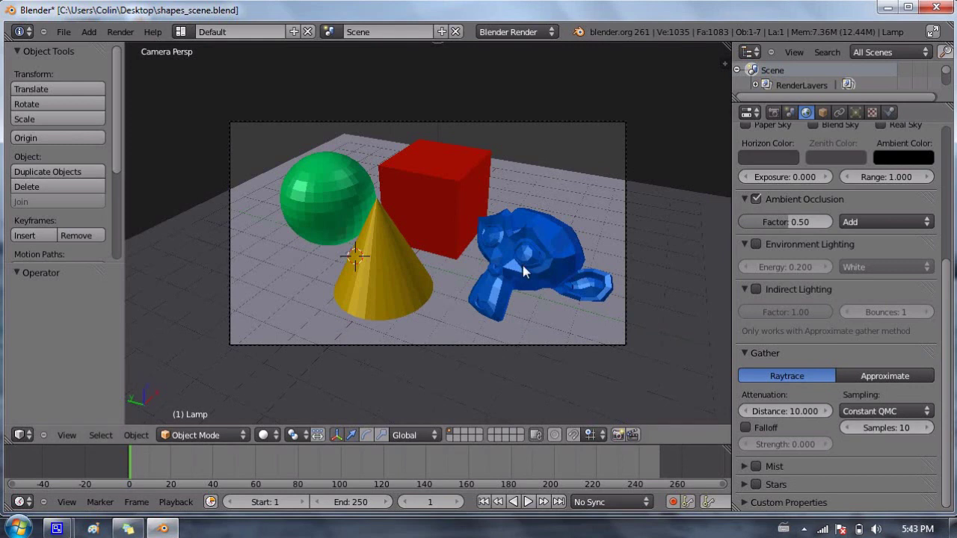
- Render the 10-sample scene, save it as 004.png, and minimise Blender
{"action": "key", "text": "F12"}
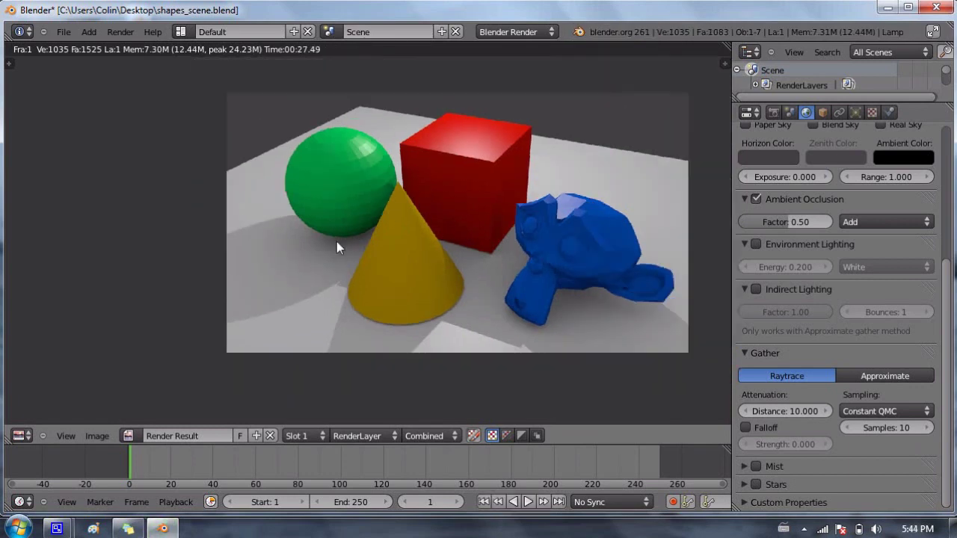
{"action": "left_click", "coordinate": [97, 436]}
{"action": "left_click", "coordinate": [122, 377]}
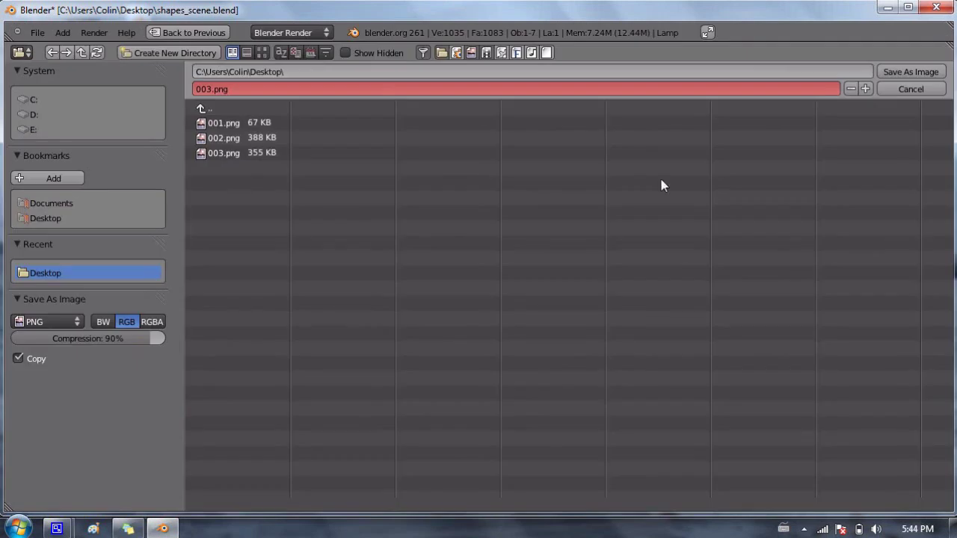
{"action": "left_click", "coordinate": [865, 89]}
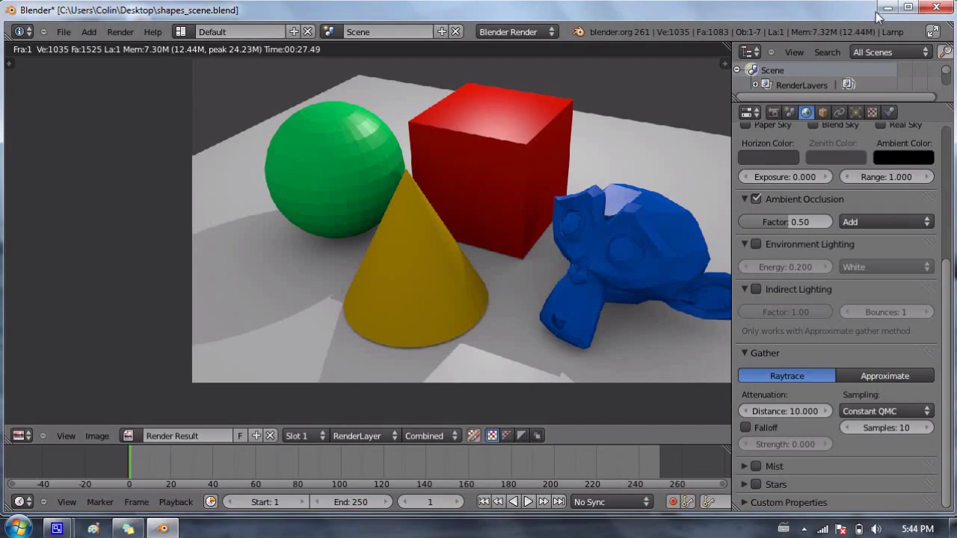
{"action": "left_click", "coordinate": [889, 8]}
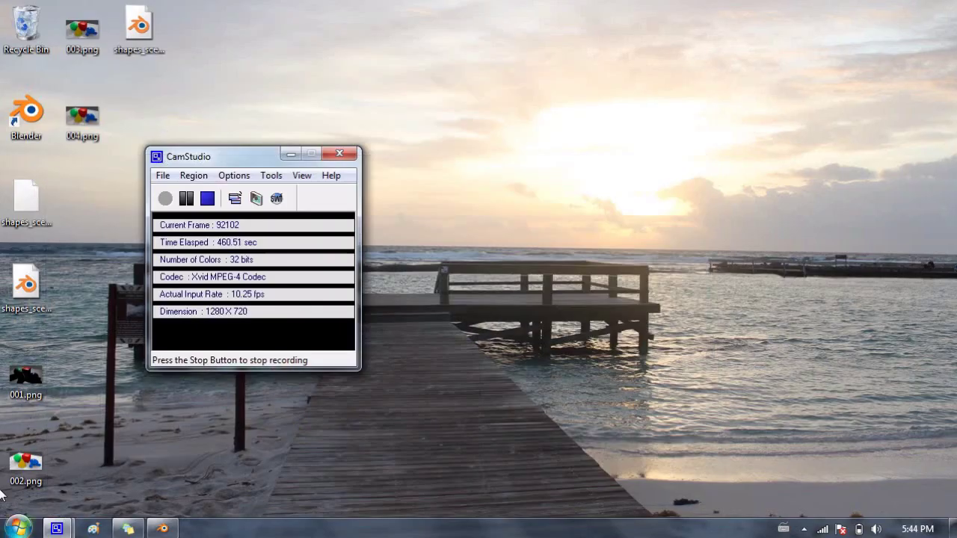
- Open 001.png in Picasa, step through to 004.png, compare it zoomed against 003.png, then close
{"action": "left_click", "coordinate": [24, 372]}
{"action": "double_click", "coordinate": [24, 372]}
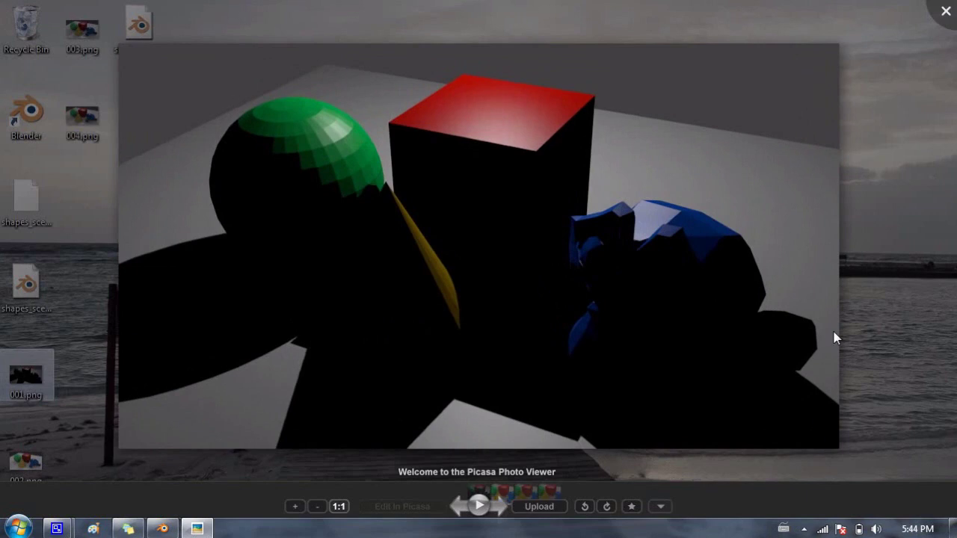
{"action": "key", "text": "Right"}
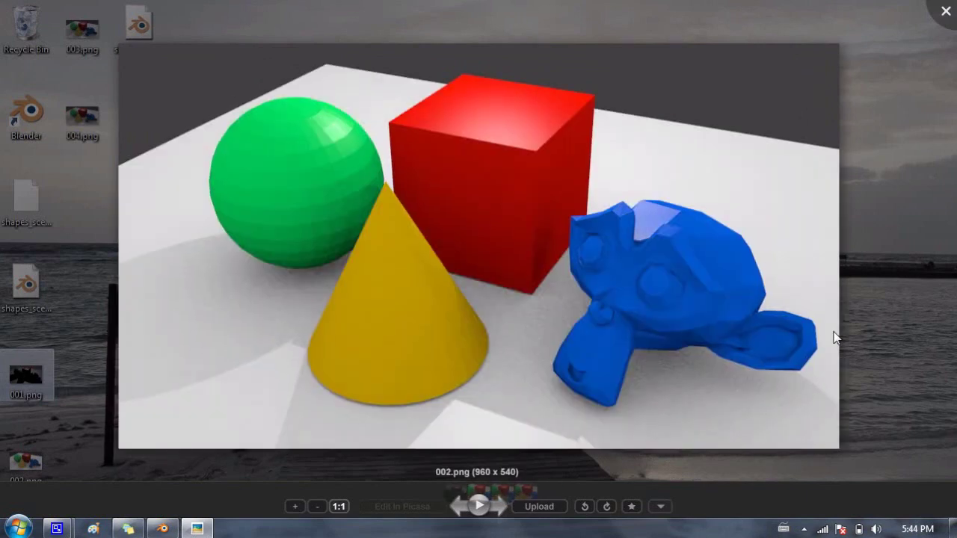
{"action": "key", "text": "Right"}
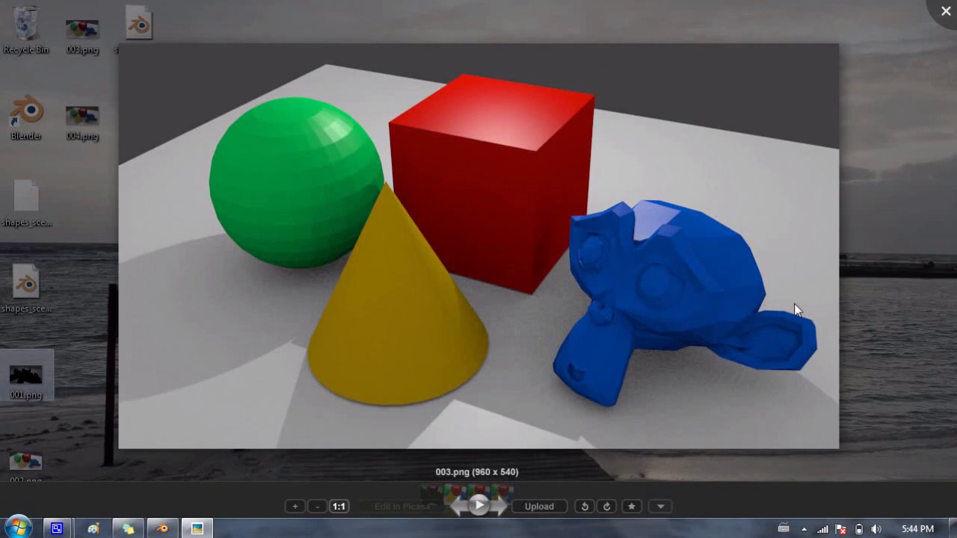
{"action": "key", "text": "Right"}
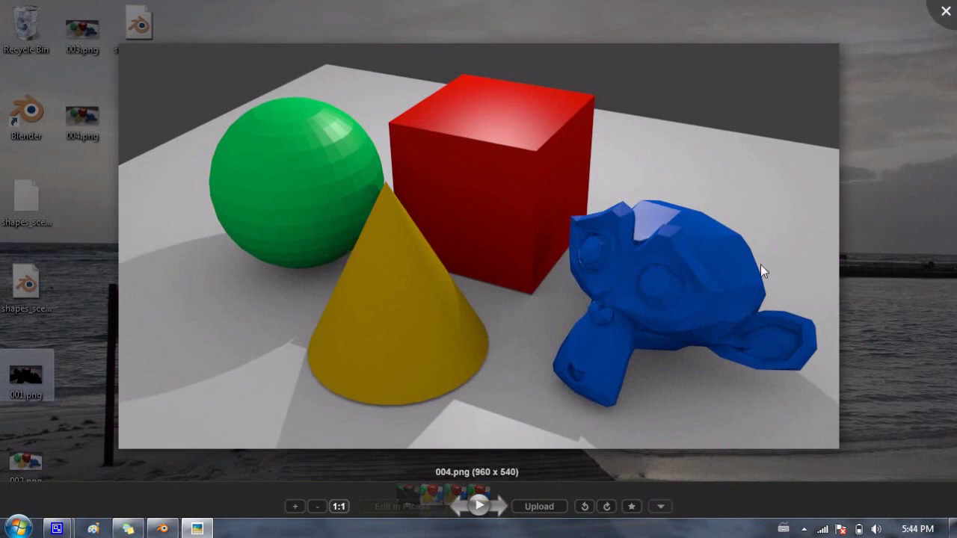
{"action": "key", "text": "Left"}
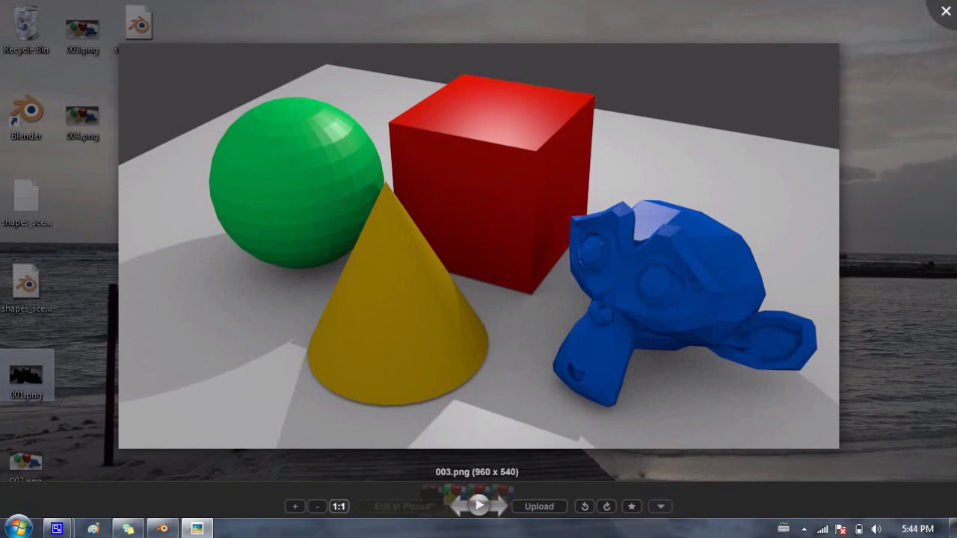
{"action": "key", "text": "Right"}
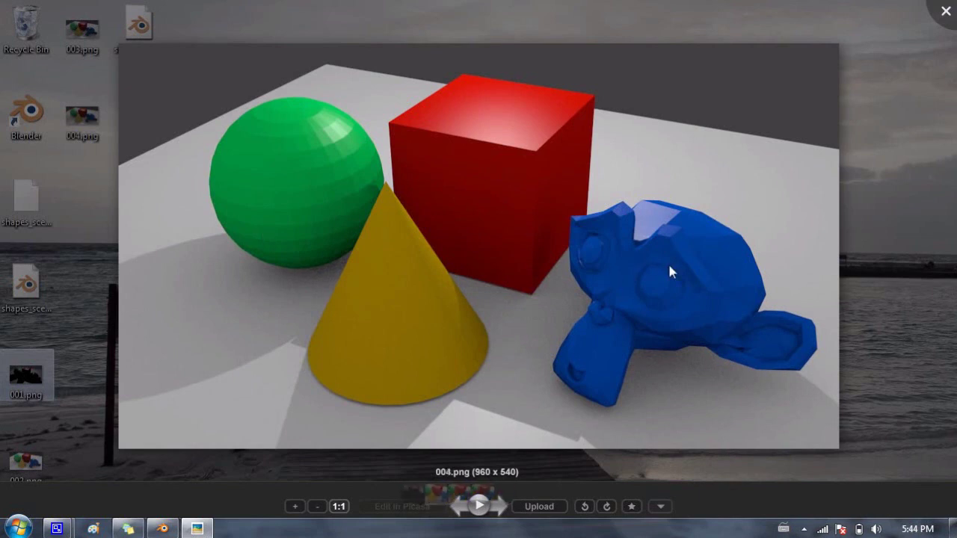
{"action": "scroll", "coordinate": [293, 250], "scroll_direction": "up", "scroll_amount": 3}
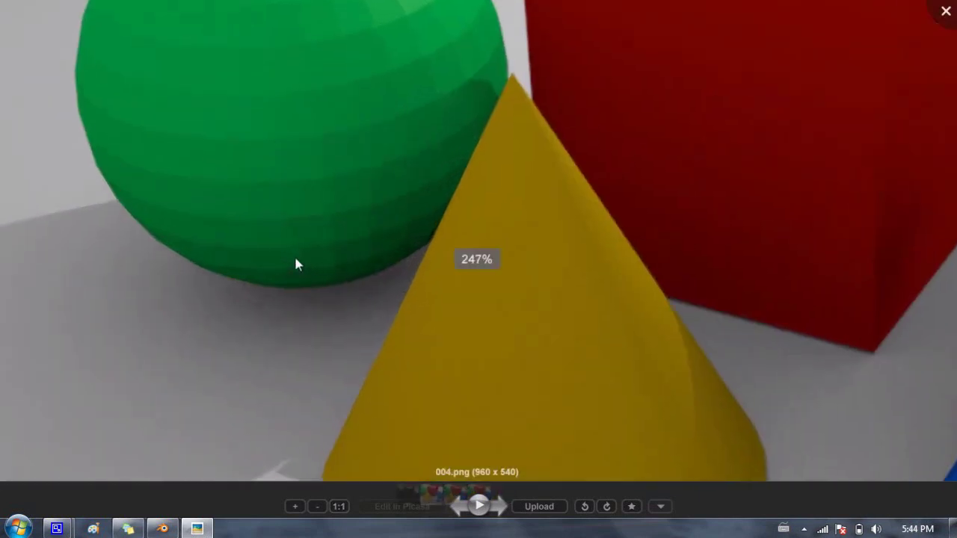
{"action": "scroll", "coordinate": [246, 265], "scroll_direction": "up", "scroll_amount": 3}
{"action": "scroll", "coordinate": [392, 280], "scroll_direction": "down", "scroll_amount": 2}
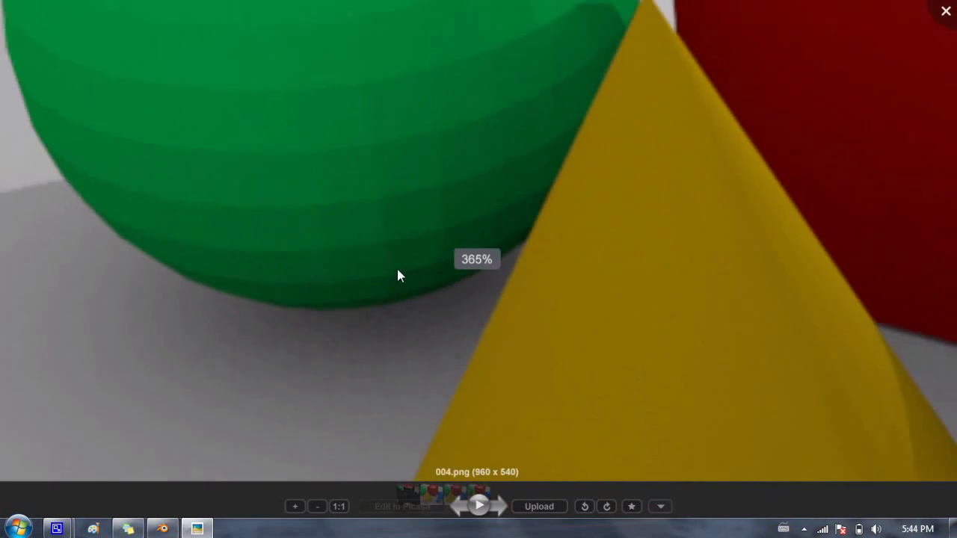
{"action": "key", "text": "Escape"}
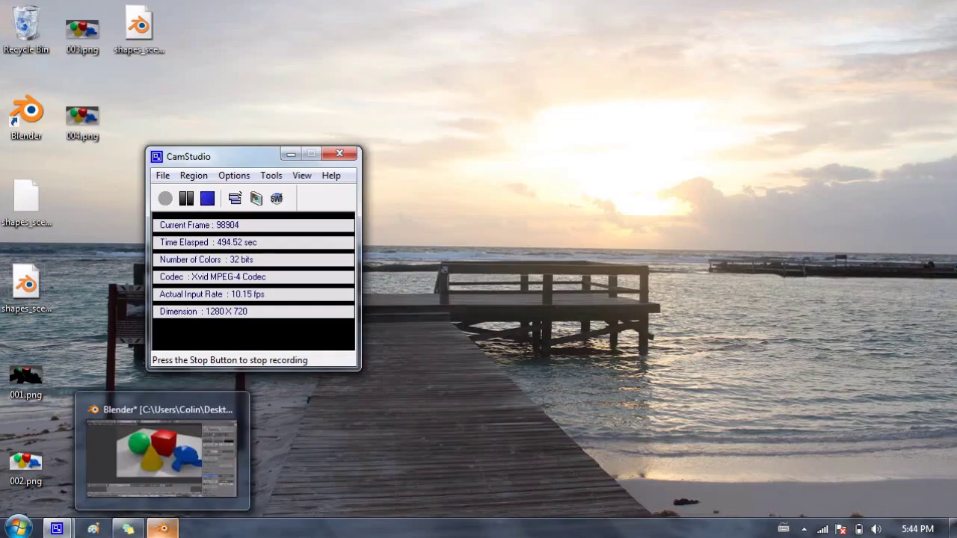
- Switch ambient occlusion gathering to Approximate and render the scene
{"action": "left_click", "coordinate": [161, 530]}
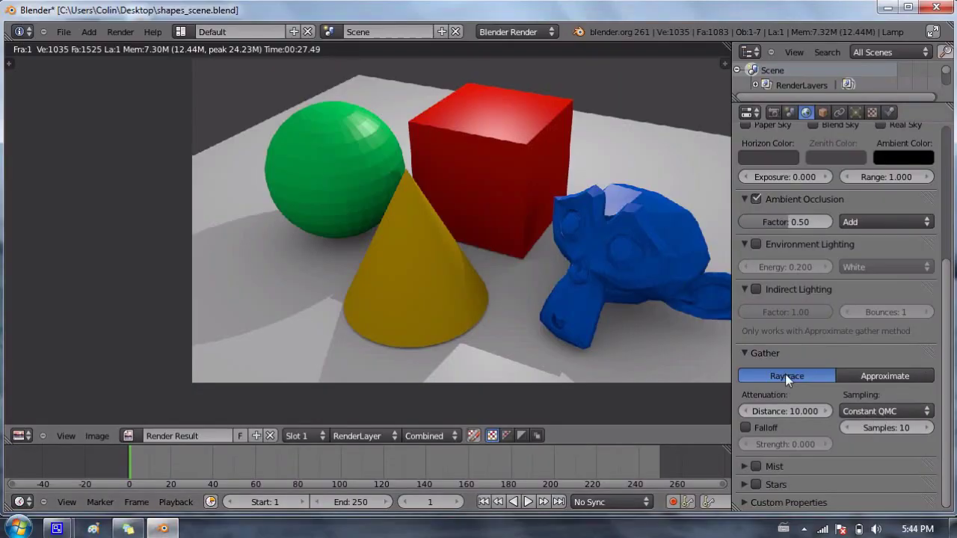
{"action": "key", "text": "Escape"}
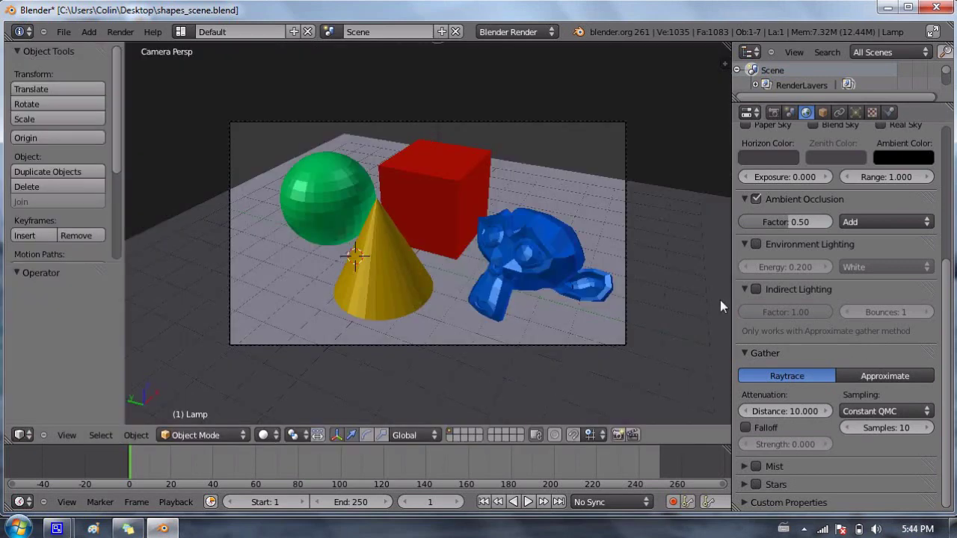
{"action": "left_click", "coordinate": [893, 372]}
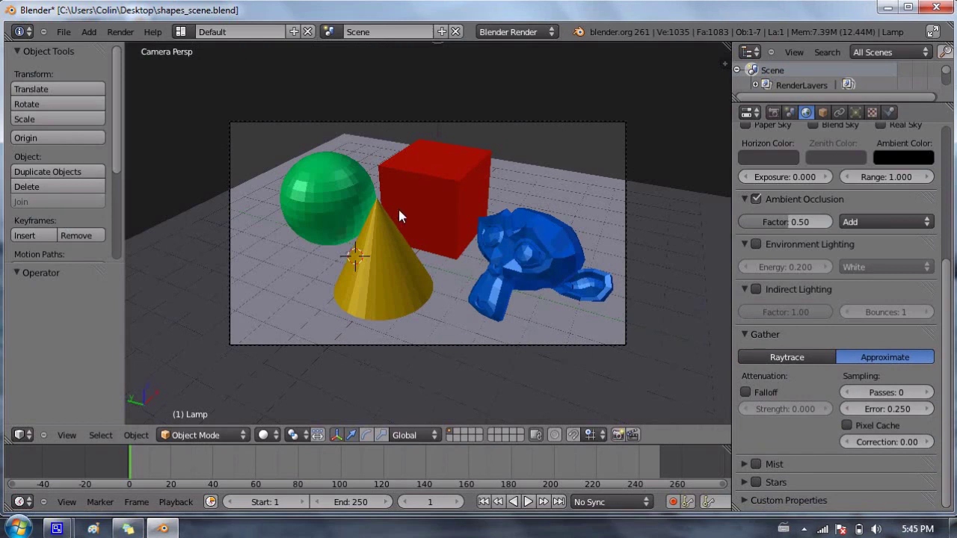
{"action": "key", "text": "F12"}
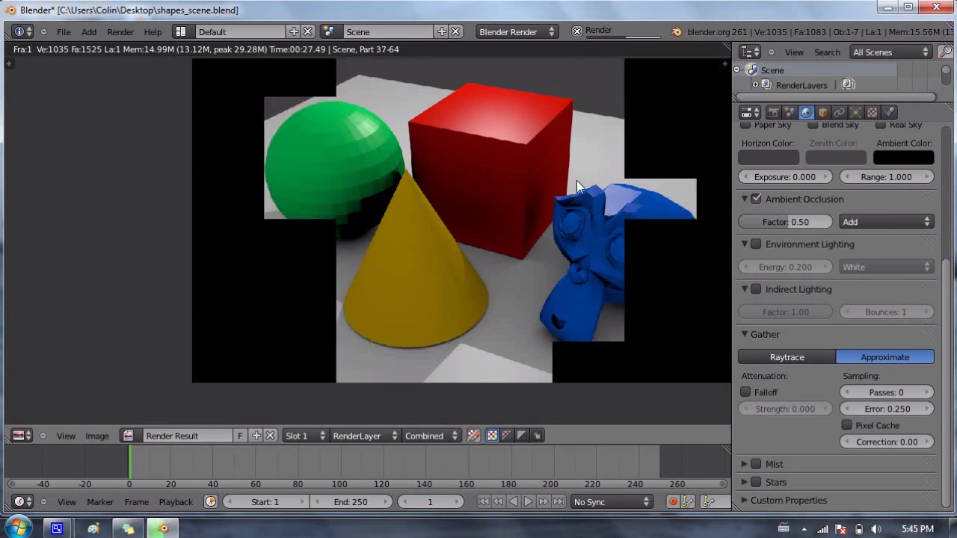
- Fit the render to the view, then toggle gathering to Raytrace and back to Approximate
{"action": "key", "text": "Home"}
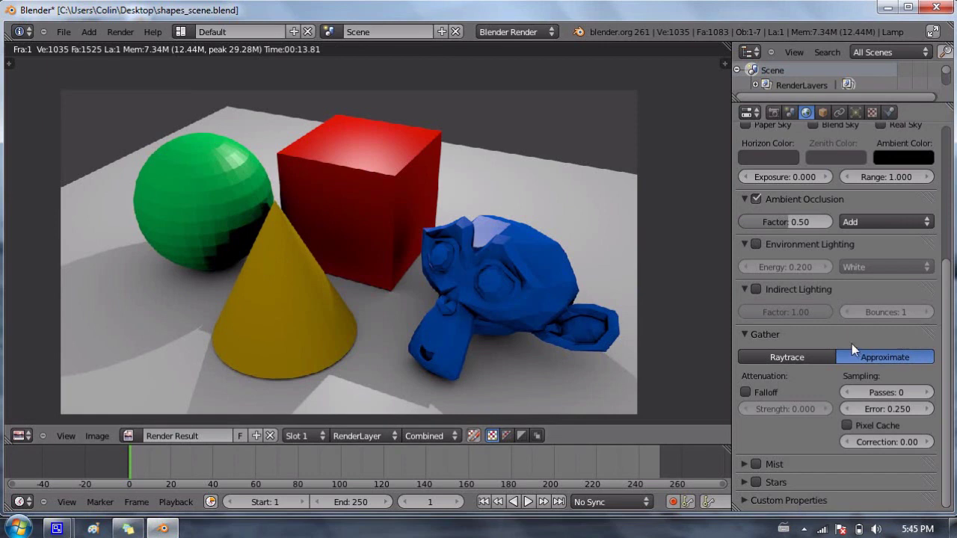
{"action": "left_click", "coordinate": [794, 355]}
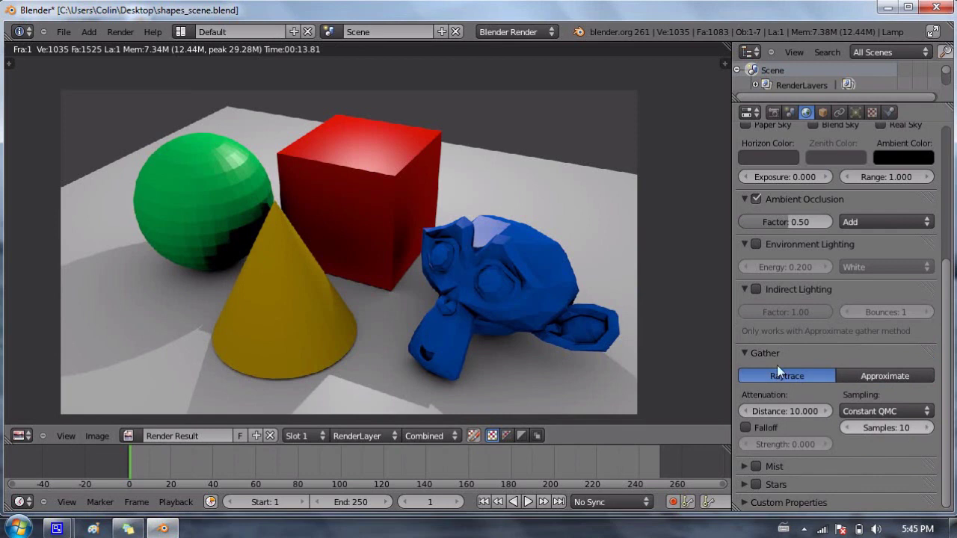
{"action": "left_click", "coordinate": [867, 376]}
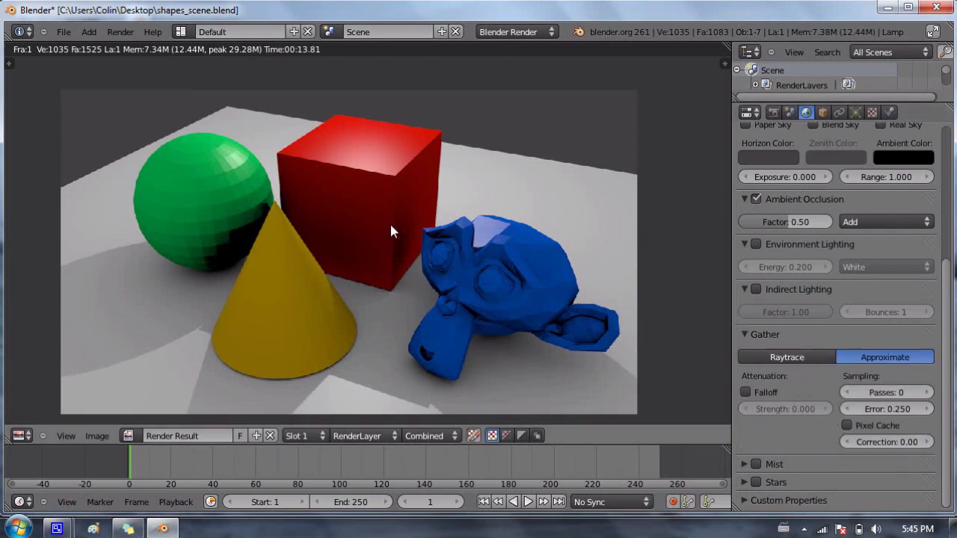
- Save the approximate-gather render to the Desktop as 005.png
{"action": "left_click", "coordinate": [98, 436]}
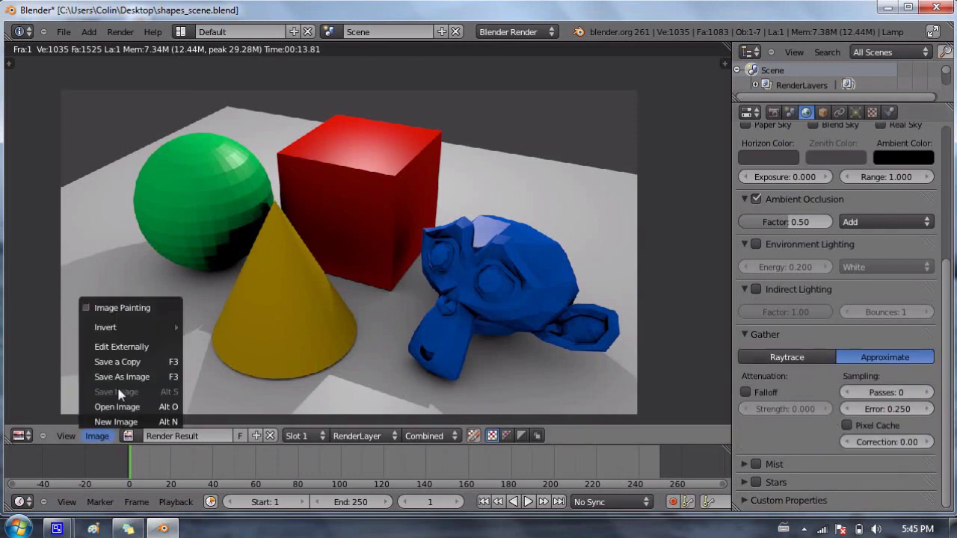
{"action": "left_click", "coordinate": [121, 378]}
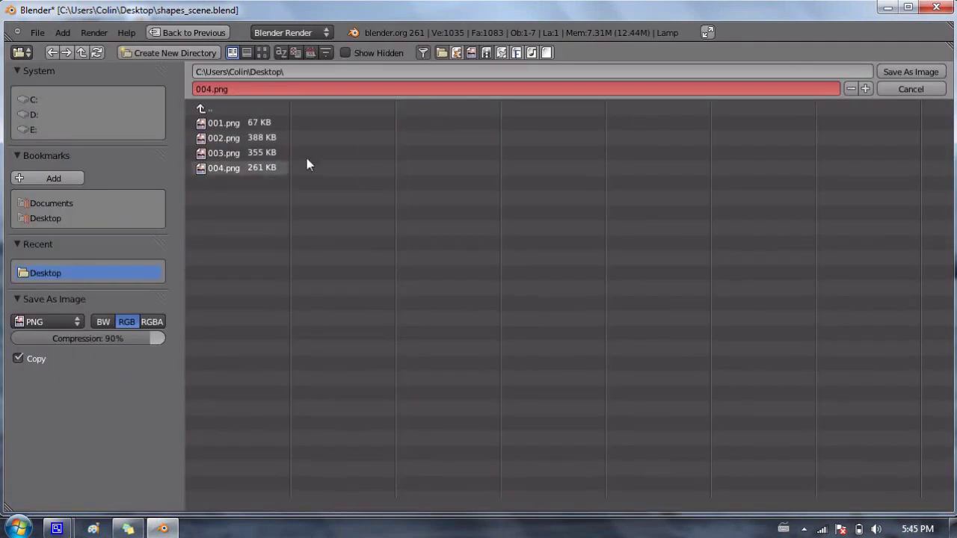
{"action": "left_click", "coordinate": [866, 89]}
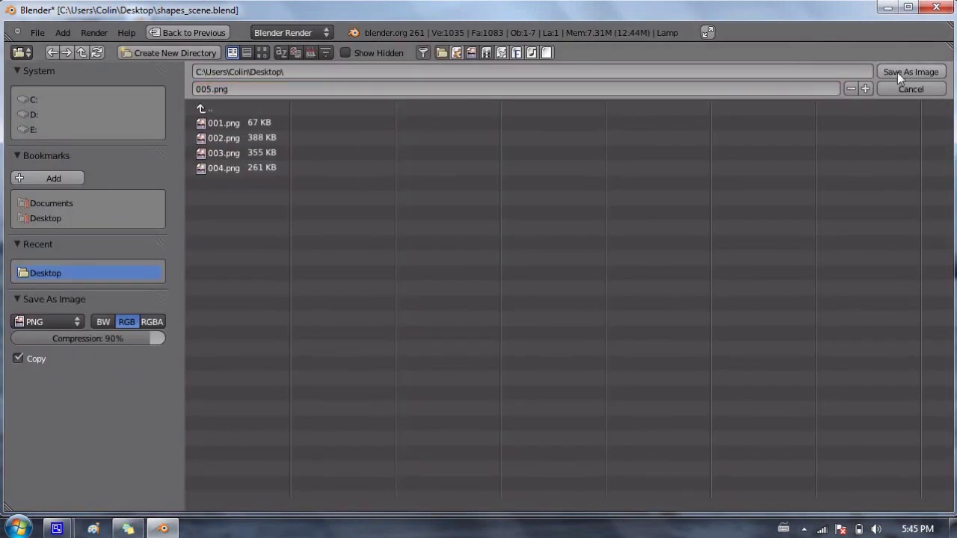
{"action": "left_click", "coordinate": [910, 71]}
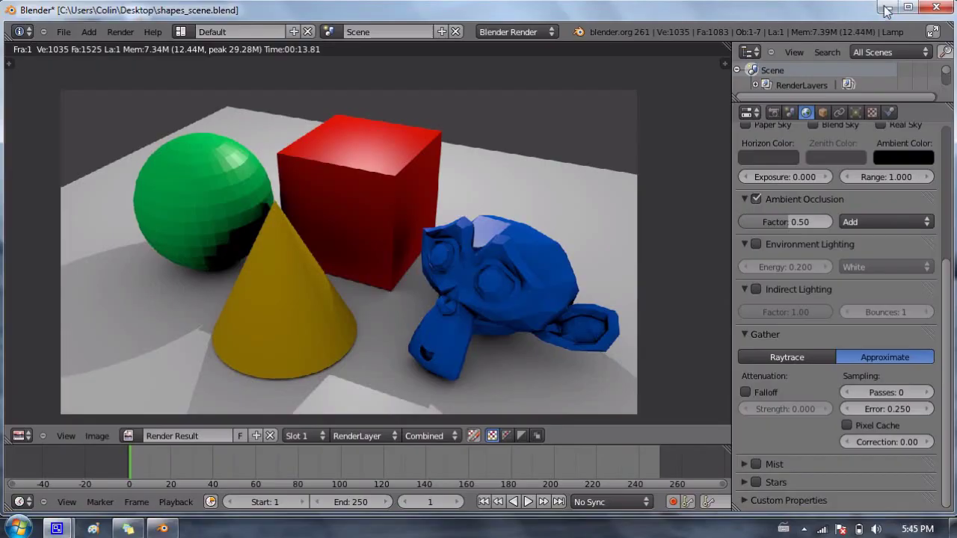
- Minimise Blender, restore it, then minimise it again
{"action": "left_click", "coordinate": [887, 7]}
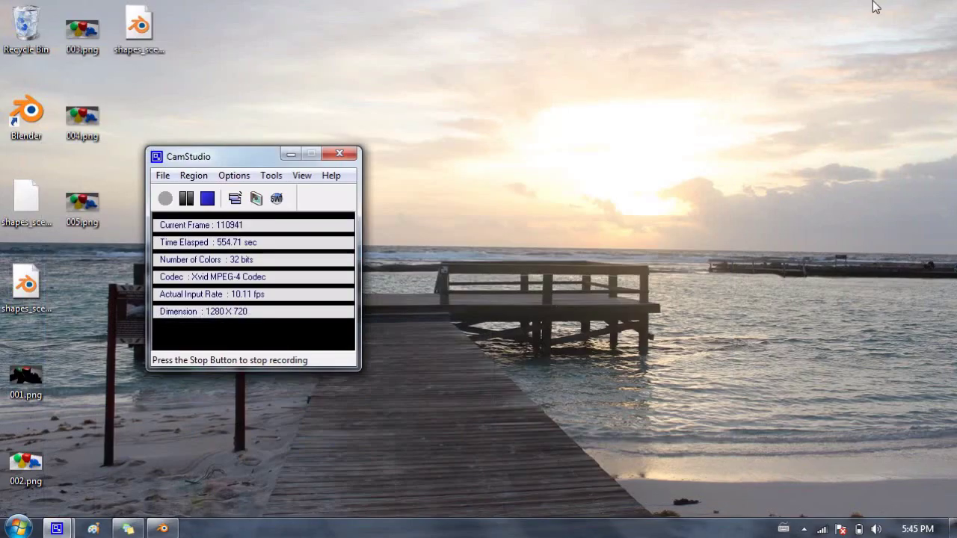
{"action": "left_click", "coordinate": [162, 528]}
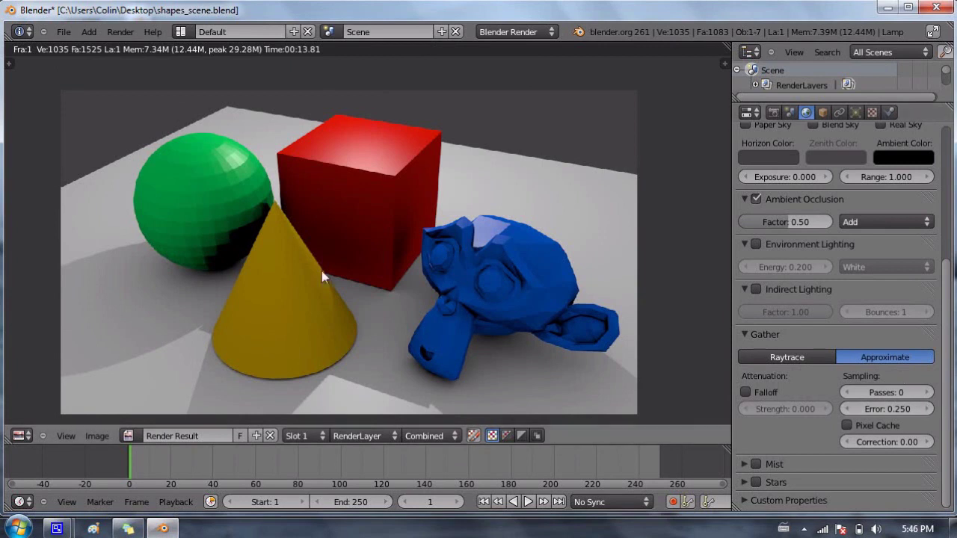
{"action": "left_click", "coordinate": [886, 12]}
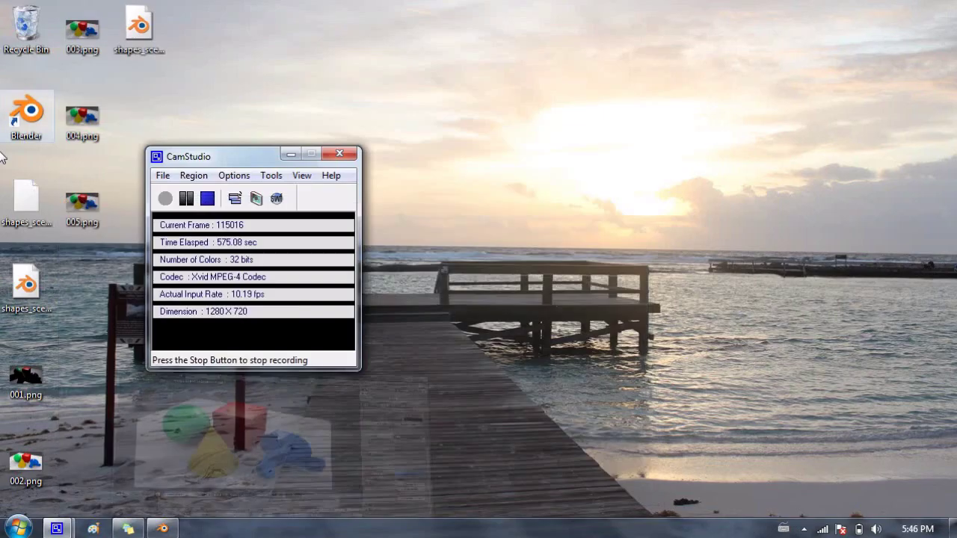
- Open 001.png in Picasa, step to 005.png, compare it with 004.png, wrap to 001.png, then close
{"action": "double_click", "coordinate": [17, 381]}
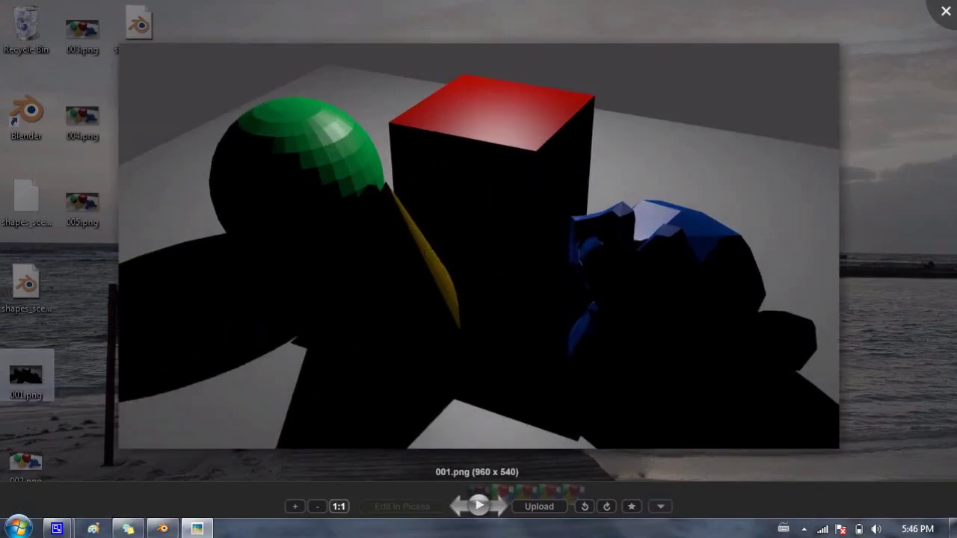
{"action": "key", "text": "Right"}
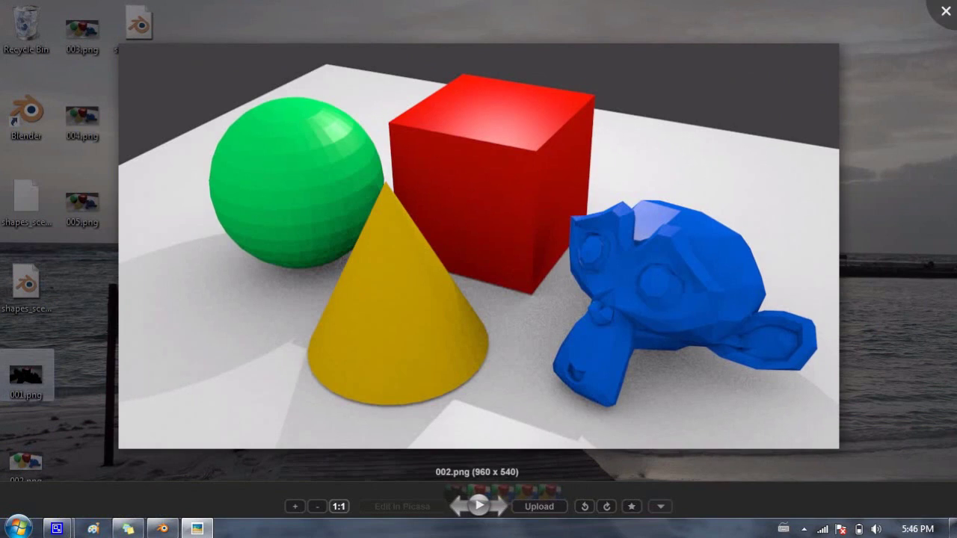
{"action": "key", "text": "Right"}
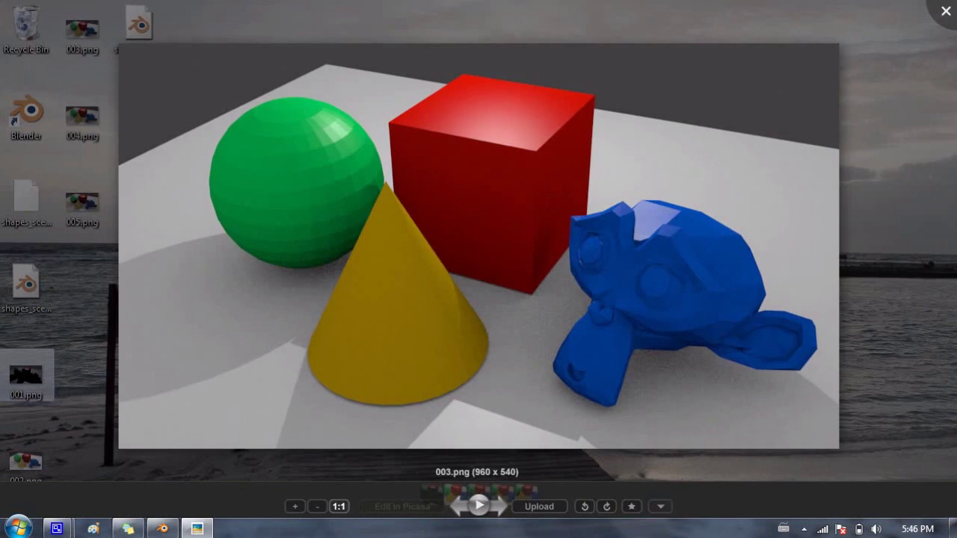
{"action": "key", "text": "Right"}
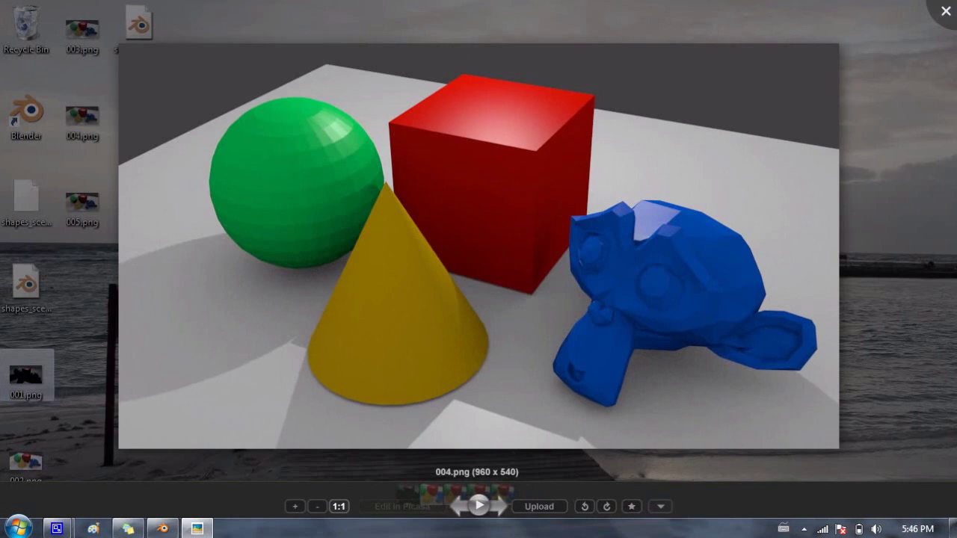
{"action": "key", "text": "Right"}
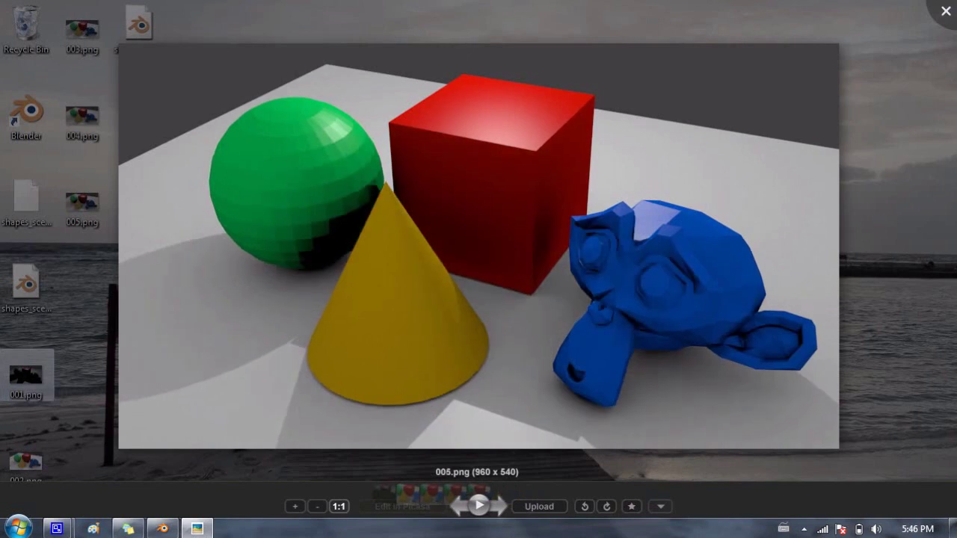
{"action": "key", "text": "Left"}
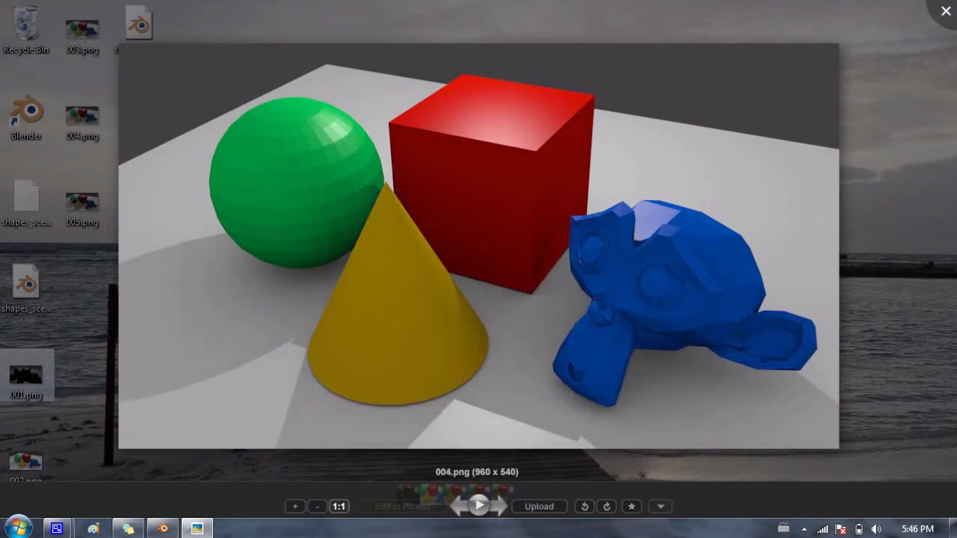
{"action": "key", "text": "Right"}
{"action": "key", "text": "Left"}
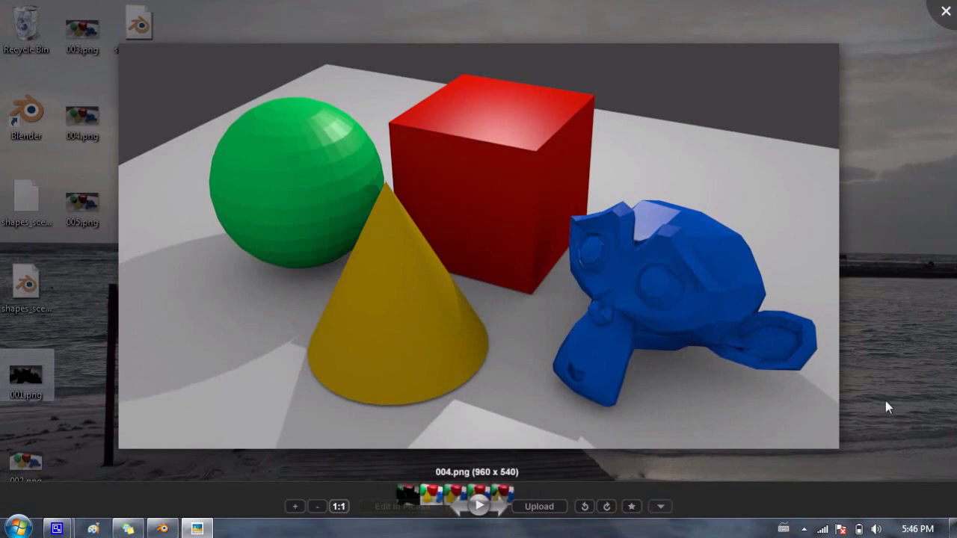
{"action": "key", "text": "Right"}
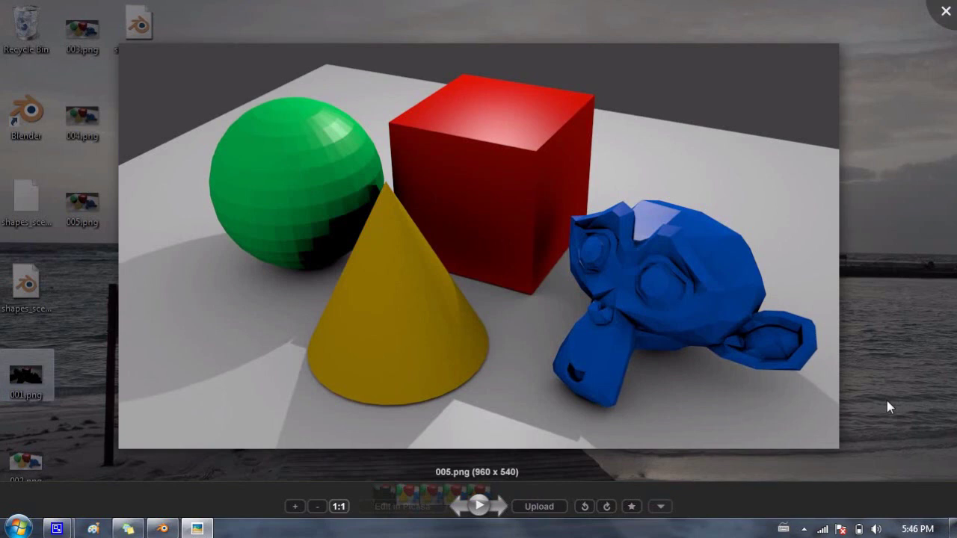
{"action": "key", "text": "Right"}
{"action": "key", "text": "Right"}
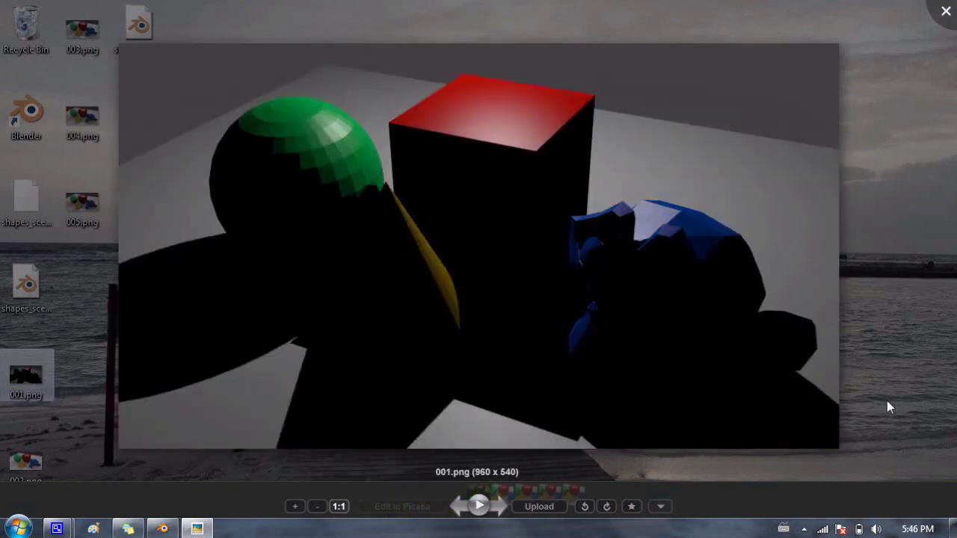
{"action": "key", "text": "Escape"}
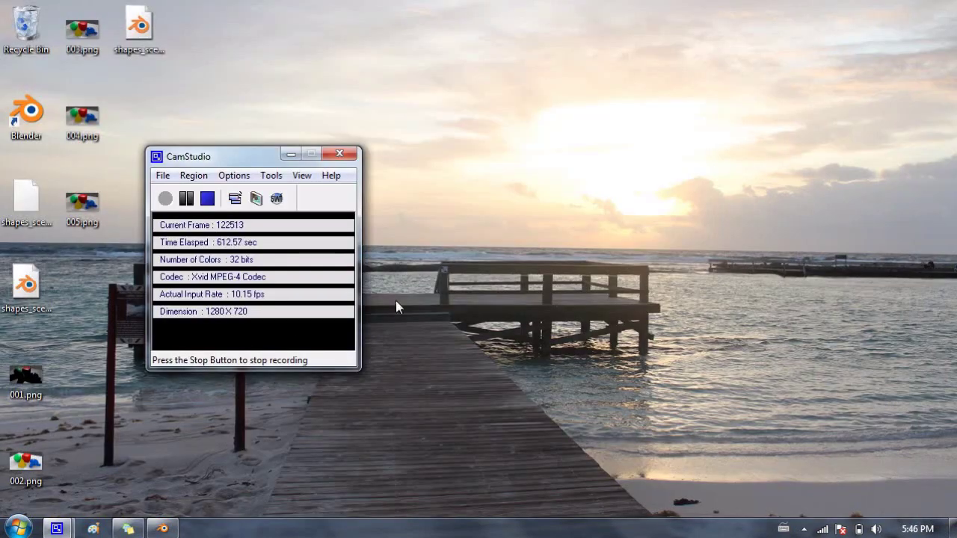
- Close the render result in Blender and refresh the camera view by toggling layers 3 and 1
{"action": "left_click", "coordinate": [162, 529]}
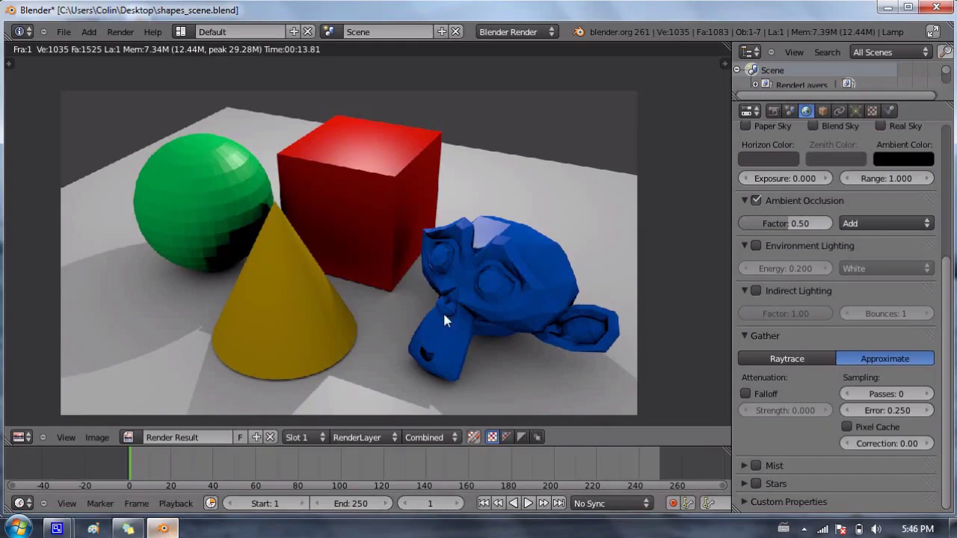
{"action": "key", "text": "Escape"}
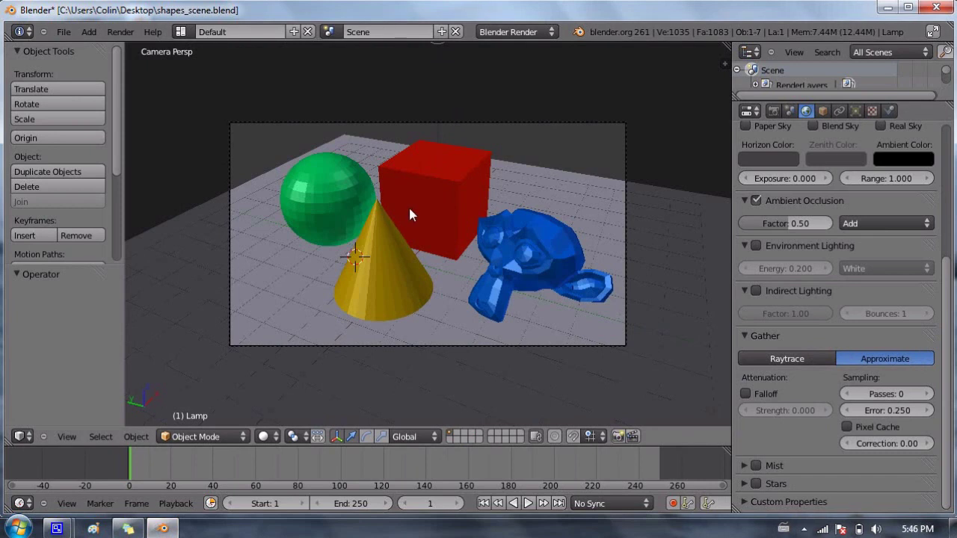
{"action": "key", "text": "3"}
{"action": "key", "text": "1"}
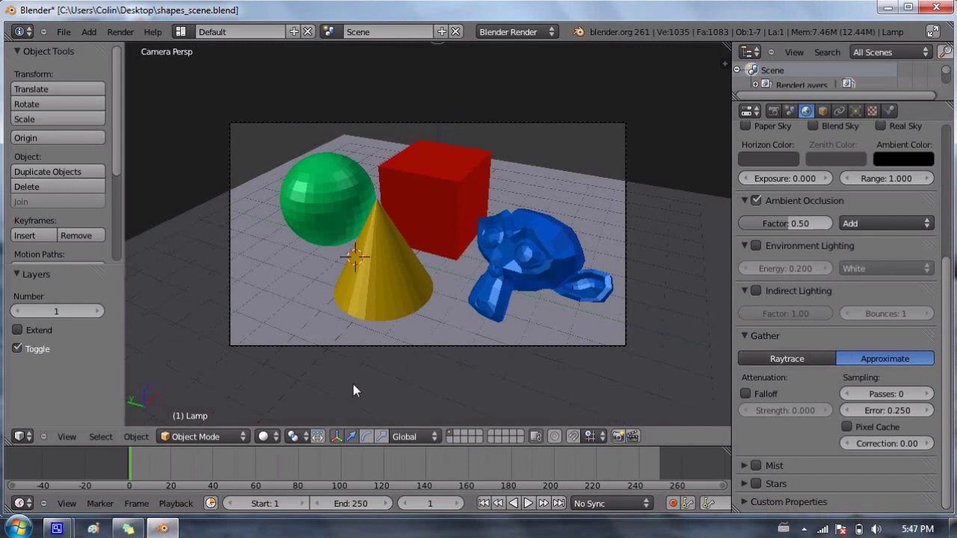
- Turn on Emulate Numpad in the Input section of User Preferences
{"action": "left_click", "coordinate": [63, 31]}
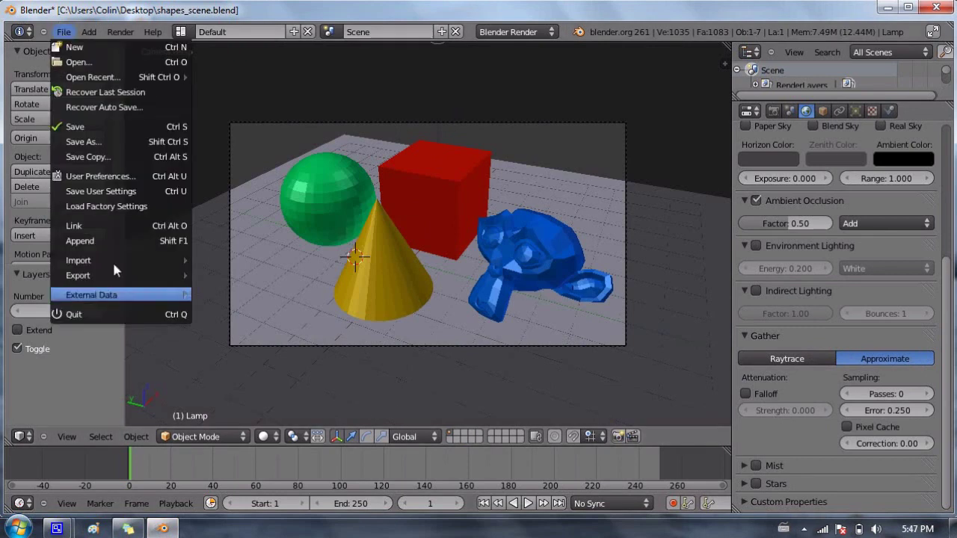
{"action": "left_click", "coordinate": [130, 179]}
{"action": "left_click", "coordinate": [54, 34]}
{"action": "left_click", "coordinate": [192, 35]}
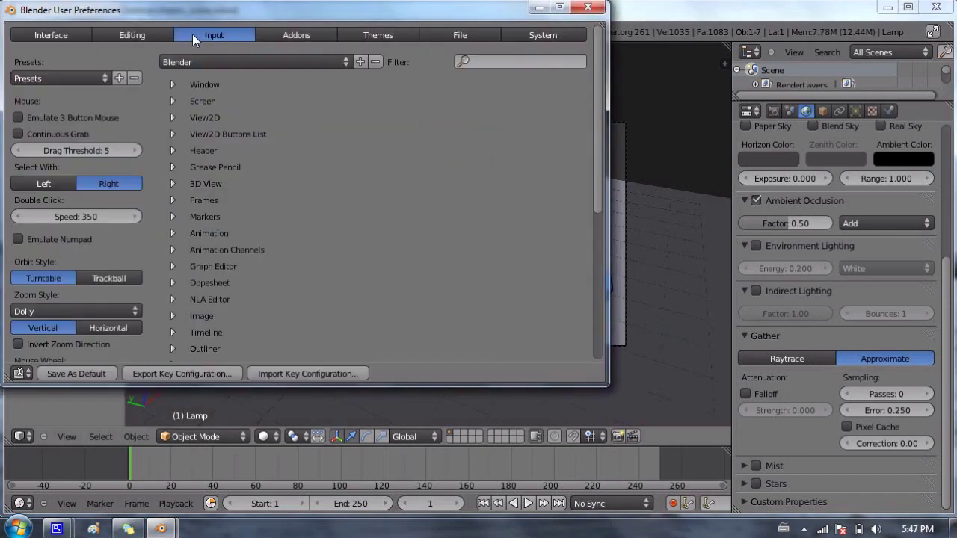
{"action": "left_click", "coordinate": [17, 239]}
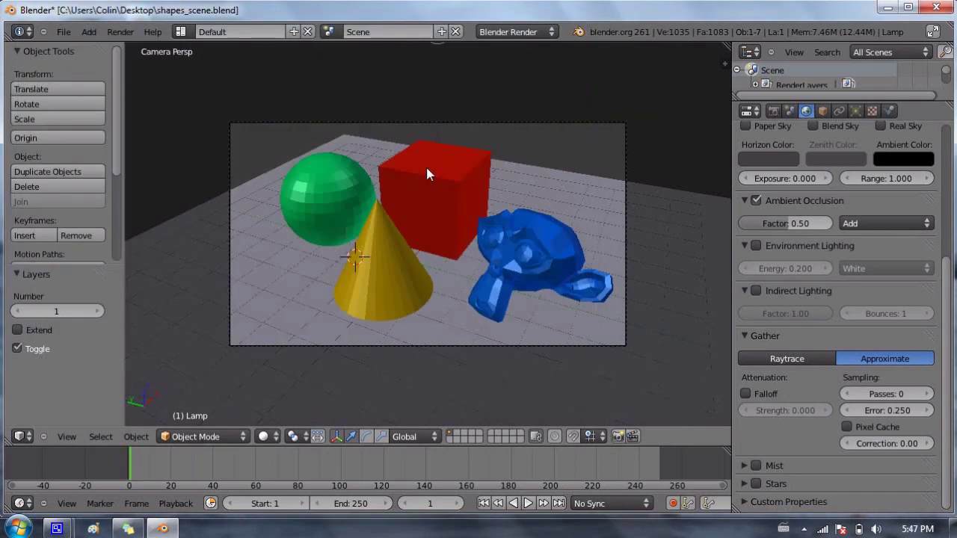
- In Top Ortho view, select the lamp and move it to the left of the blue monkey
{"action": "key", "text": "7"}
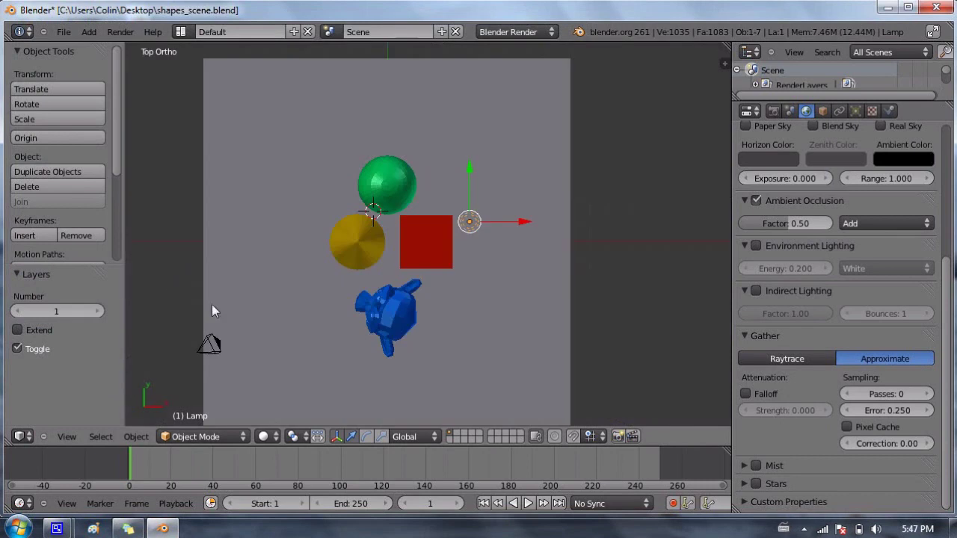
{"action": "right_click", "coordinate": [200, 349]}
{"action": "right_click", "coordinate": [469, 222]}
{"action": "key", "text": "g"}
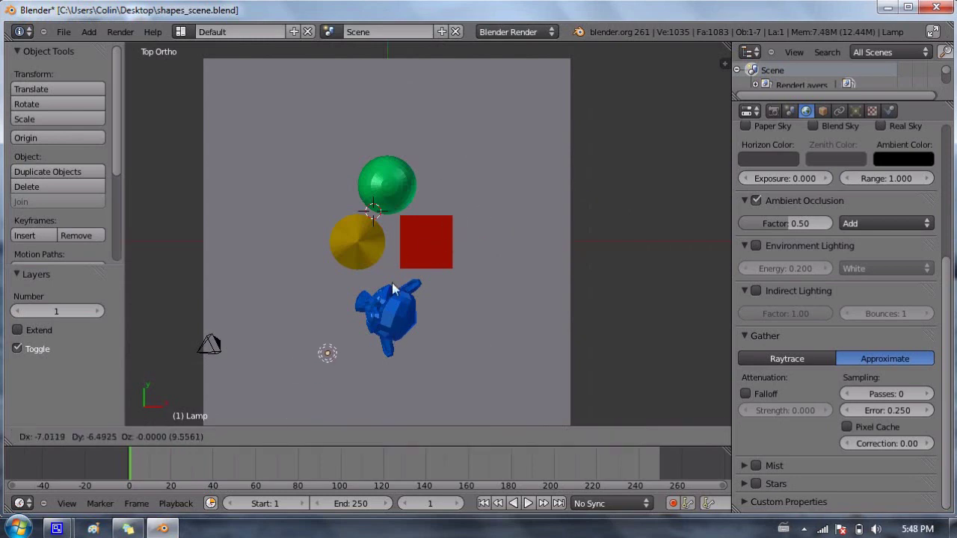
{"action": "left_click", "coordinate": [329, 128]}
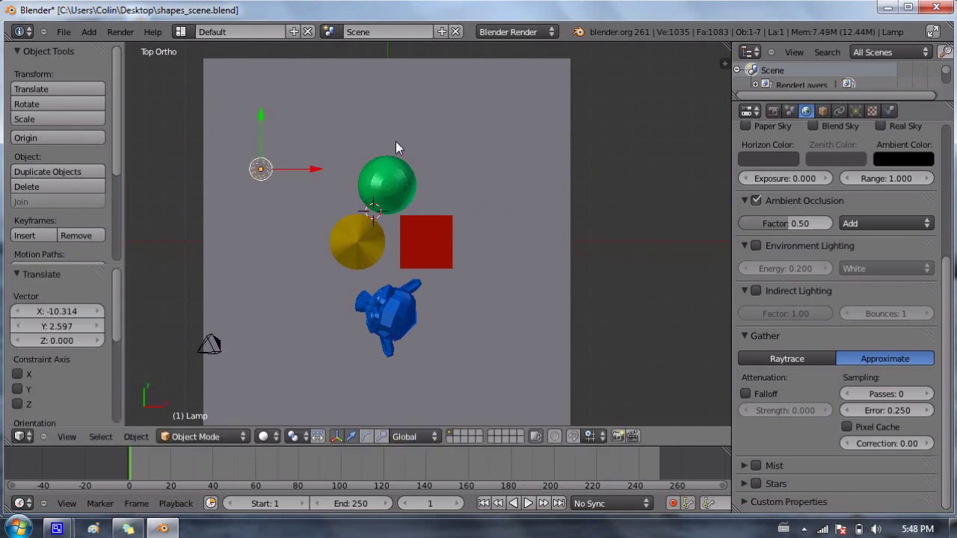
{"action": "key", "text": "g"}
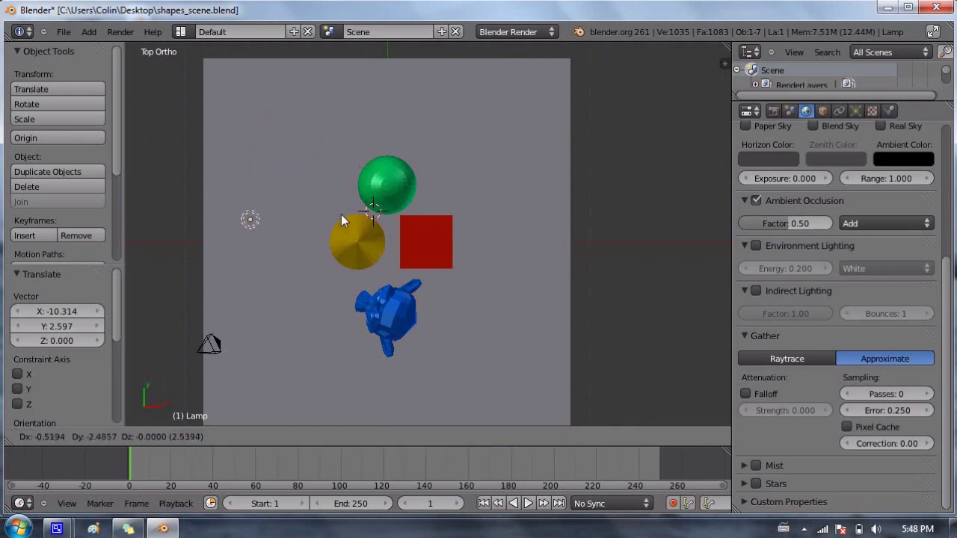
{"action": "left_click", "coordinate": [351, 156]}
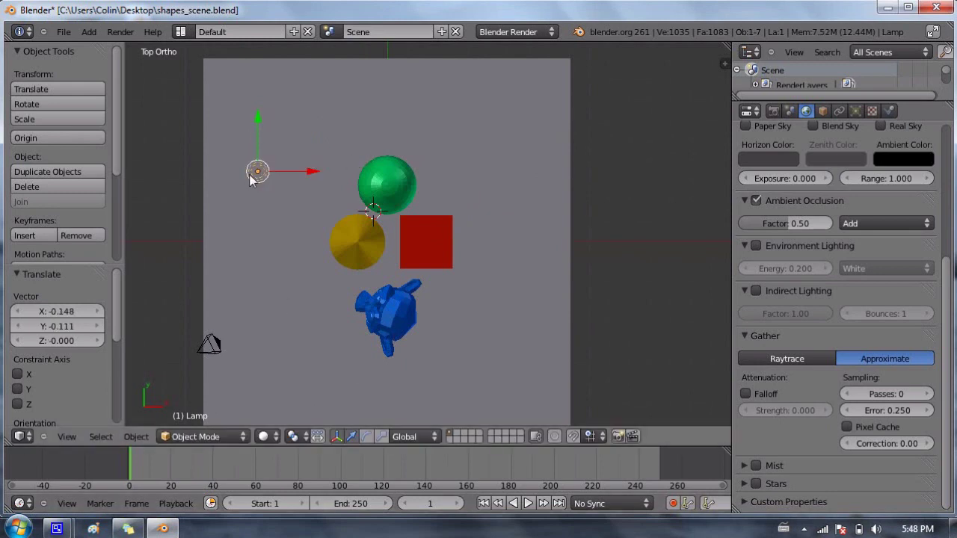
{"action": "key", "text": "g"}
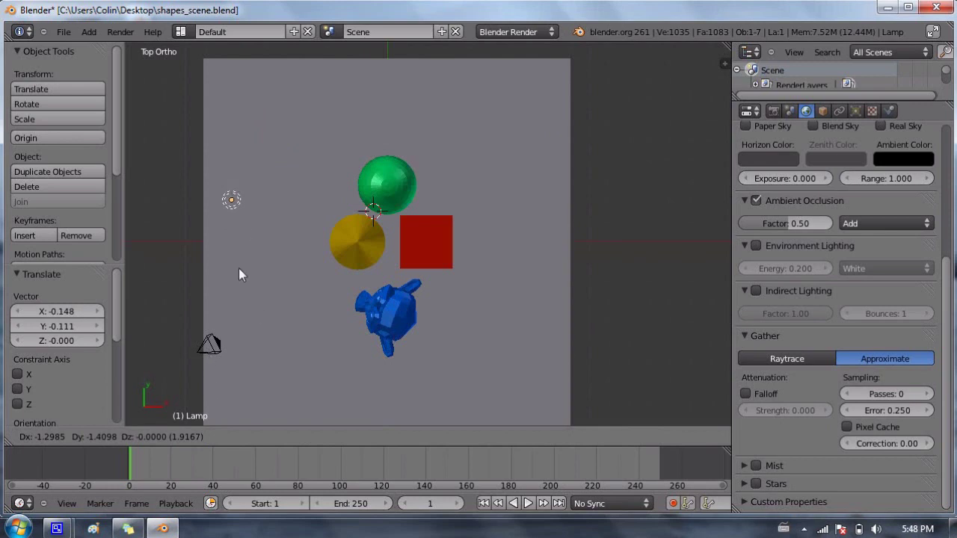
{"action": "left_click", "coordinate": [271, 293]}
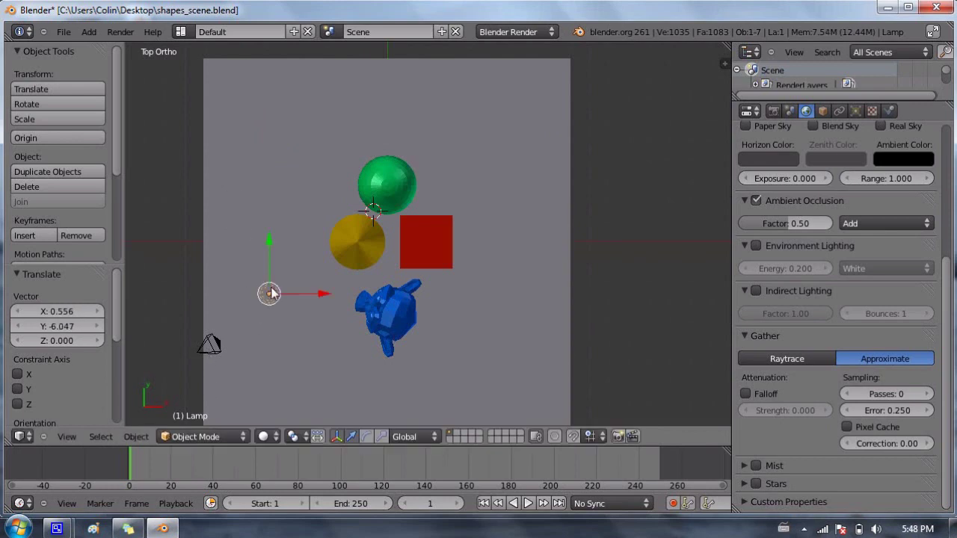
- Move the lamp up left of the green sphere, then duplicate it as Lamp.001 below the monkey
{"action": "key", "text": "g"}
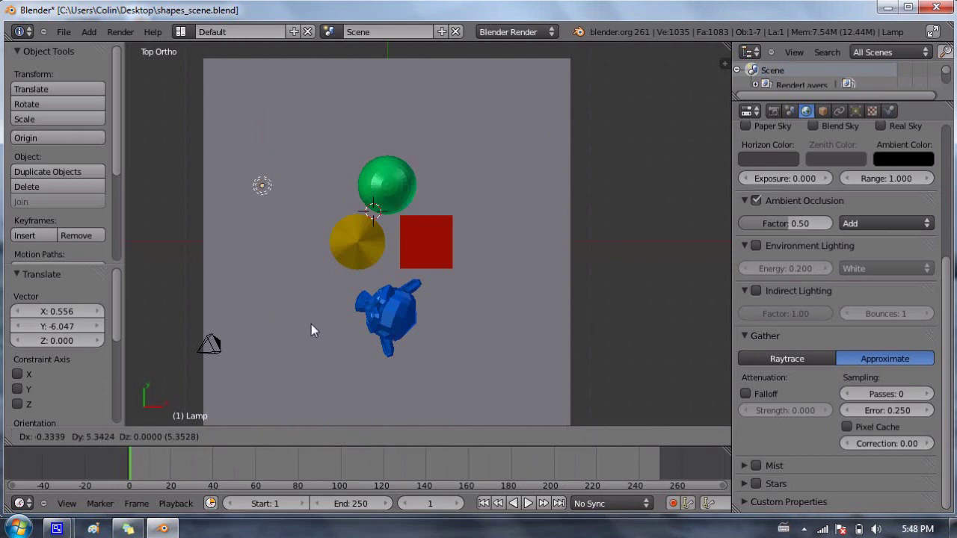
{"action": "left_click", "coordinate": [328, 366]}
{"action": "key", "text": "shift+d"}
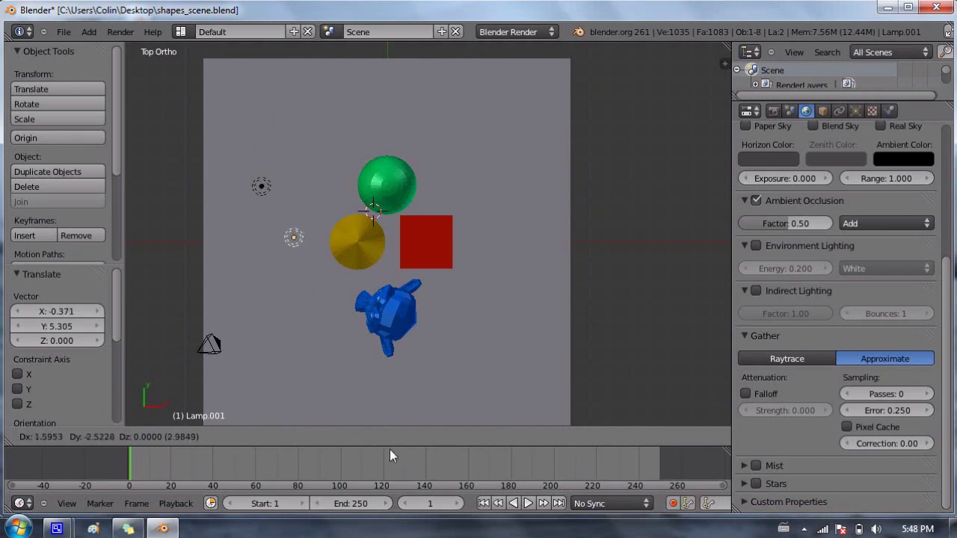
{"action": "left_click", "coordinate": [389, 451]}
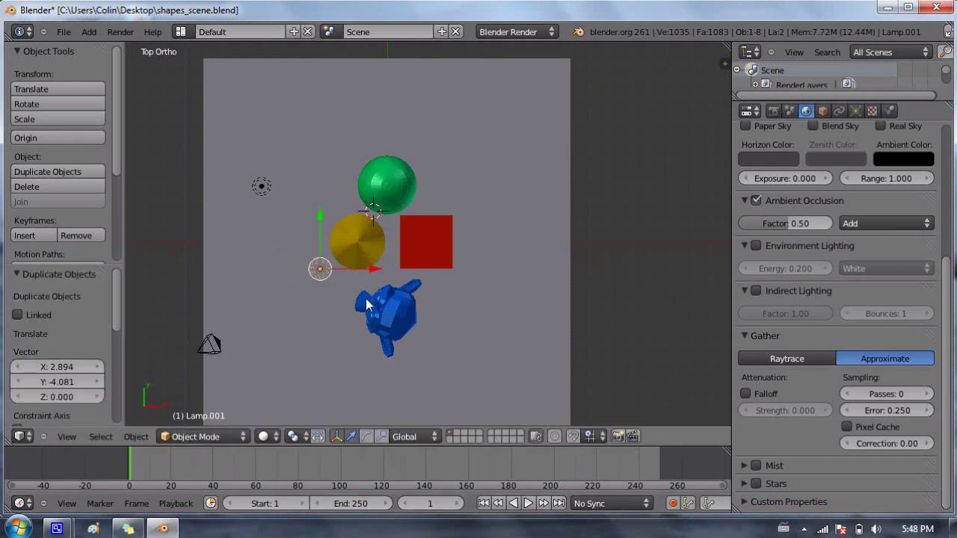
{"action": "key", "text": "g"}
{"action": "left_click", "coordinate": [385, 410]}
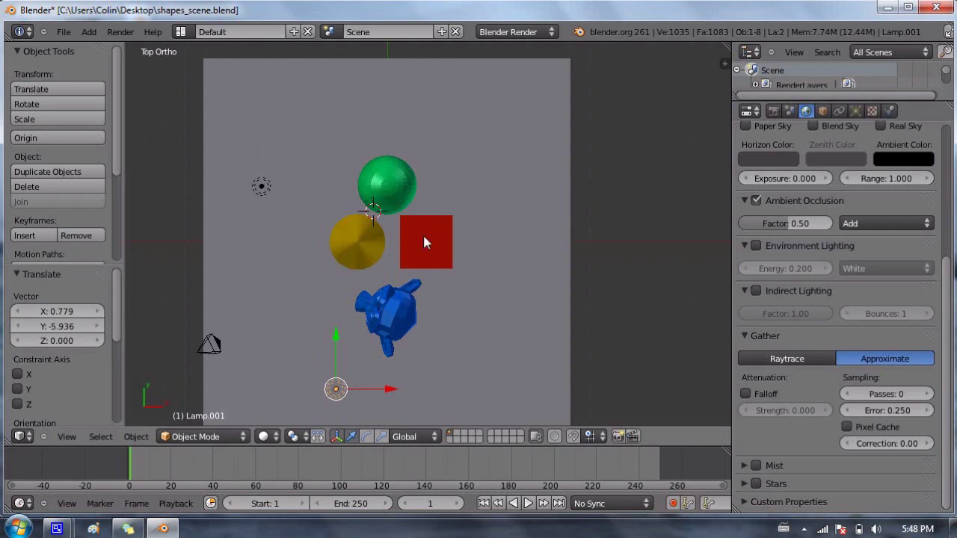
- Set Lamp.001's energy to 0.6 in the Lamp properties
{"action": "left_click", "coordinate": [856, 111]}
{"action": "left_click", "coordinate": [778, 362]}
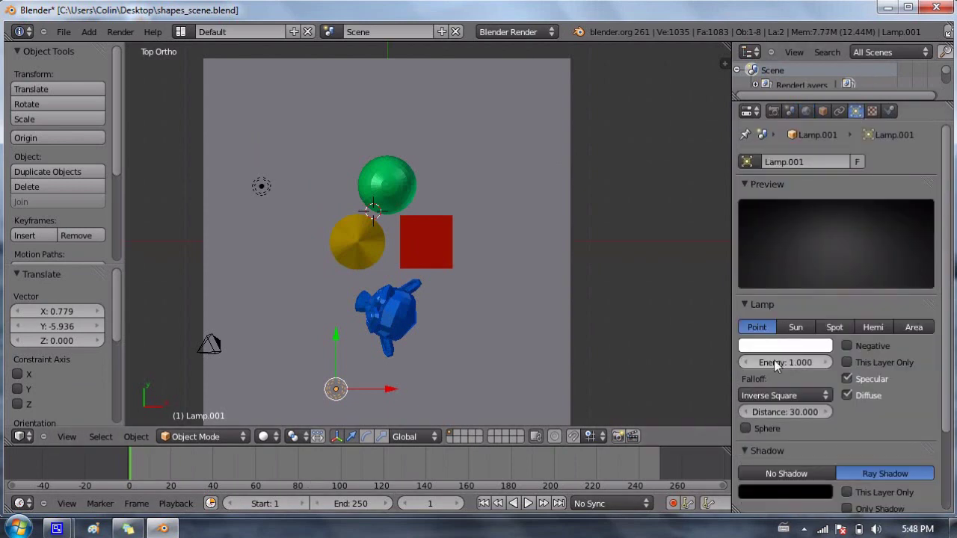
{"action": "type", "text": "0"}
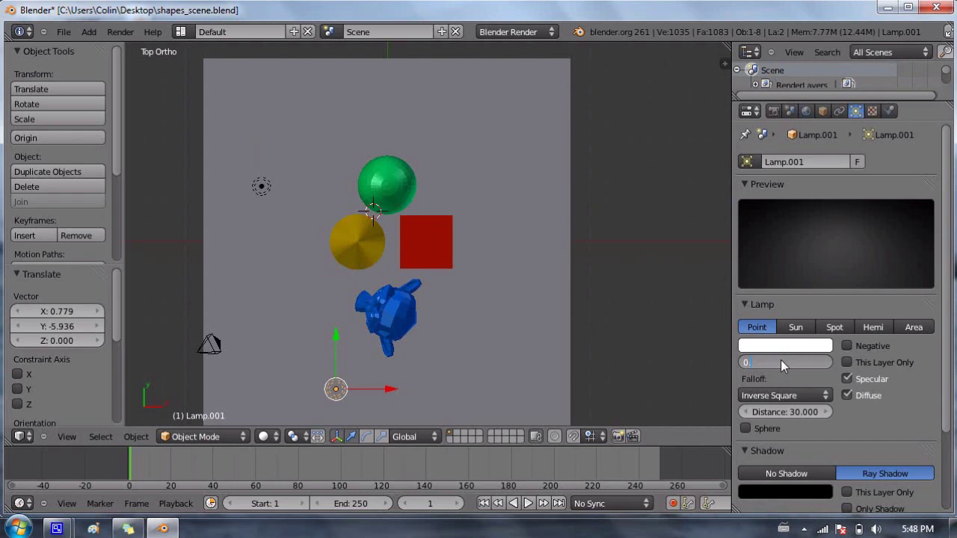
{"action": "type", "text": ".6"}
{"action": "key", "text": "Return"}
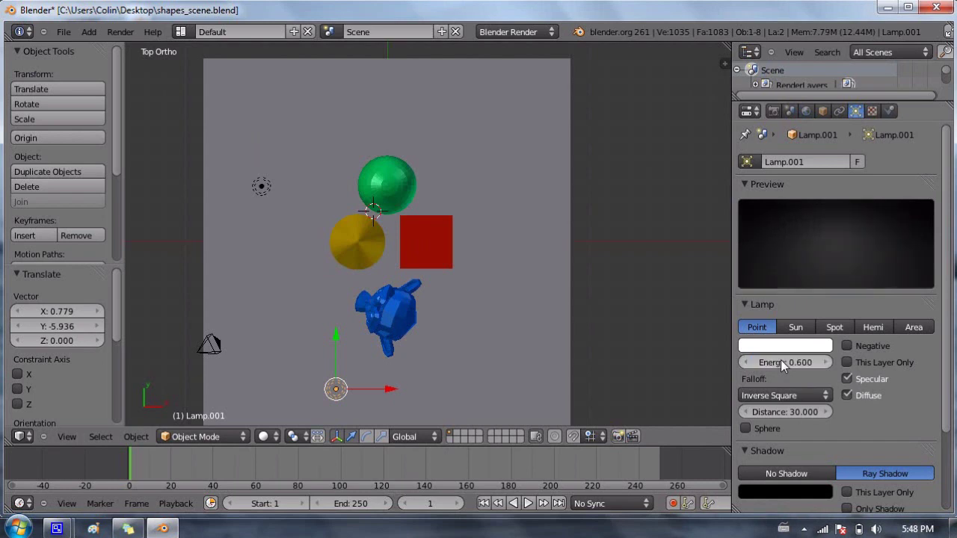
- Set the original lamp's energy to 0.8, then reselect Lamp.001
{"action": "right_click", "coordinate": [260, 188]}
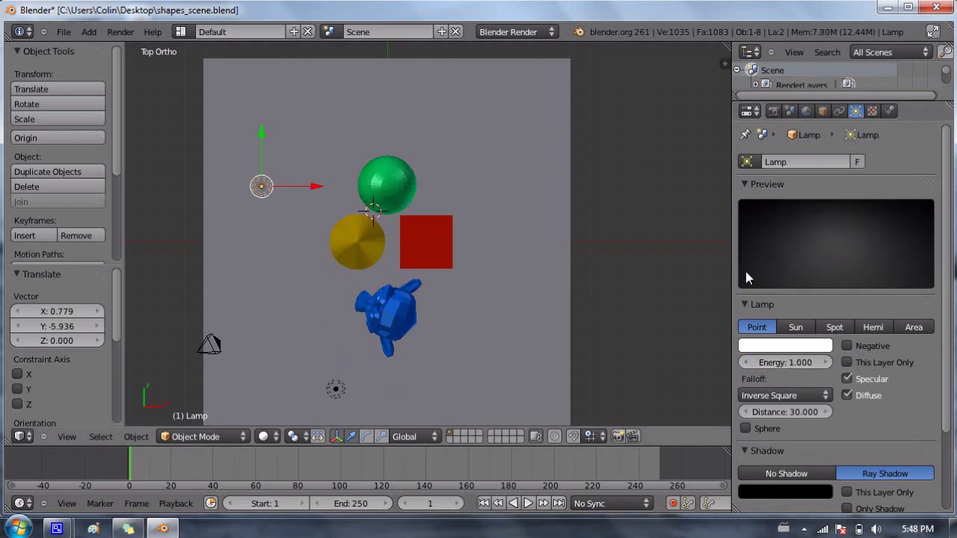
{"action": "left_click", "coordinate": [791, 361]}
{"action": "type", "text": "0"}
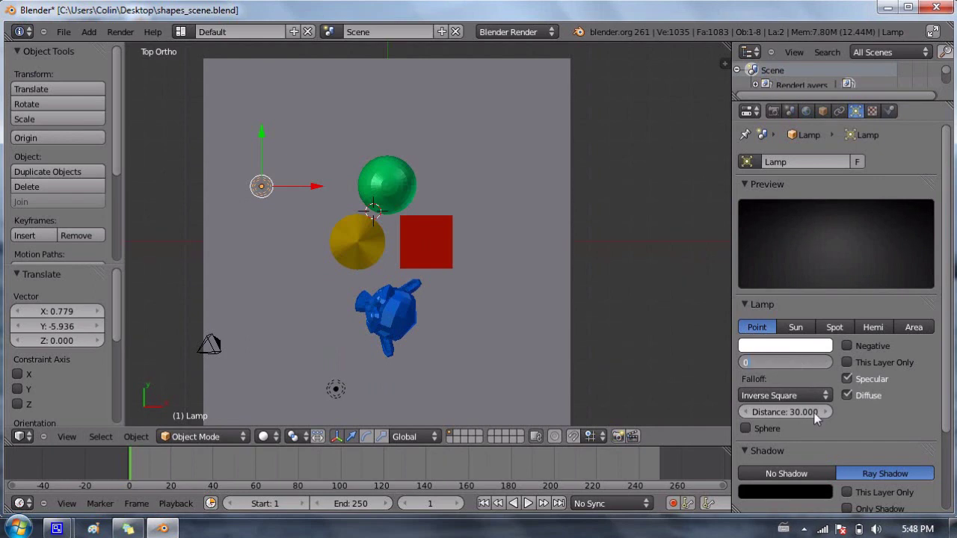
{"action": "type", "text": ".8"}
{"action": "key", "text": "Return"}
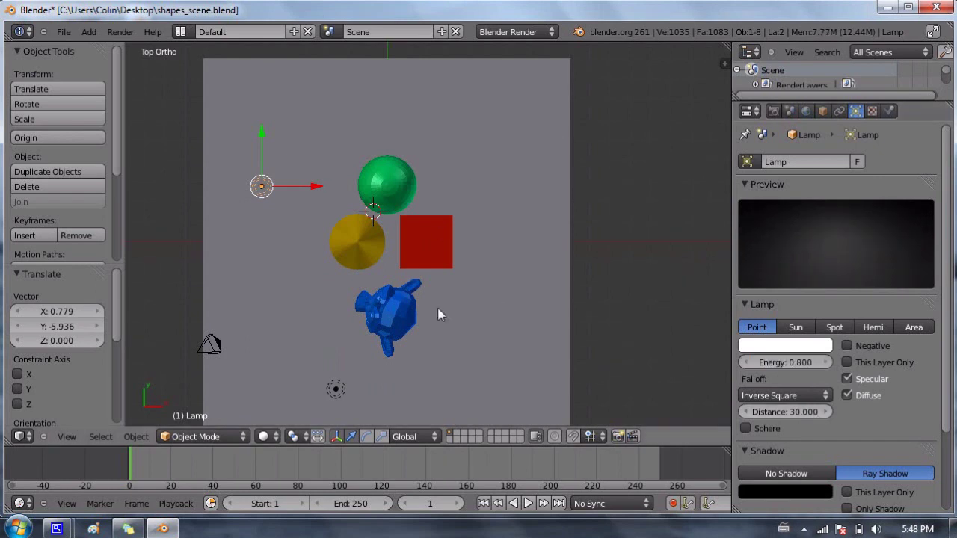
{"action": "right_click", "coordinate": [335, 388]}
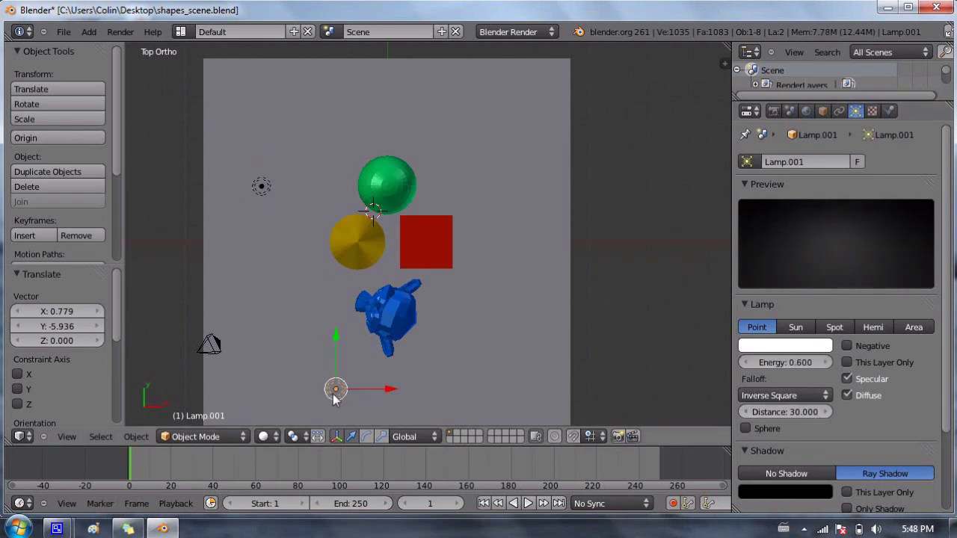
- Duplicate Lamp.001 into Lamp.002 right of the objects, and move the left lamp level with it
{"action": "key", "text": "shift+d"}
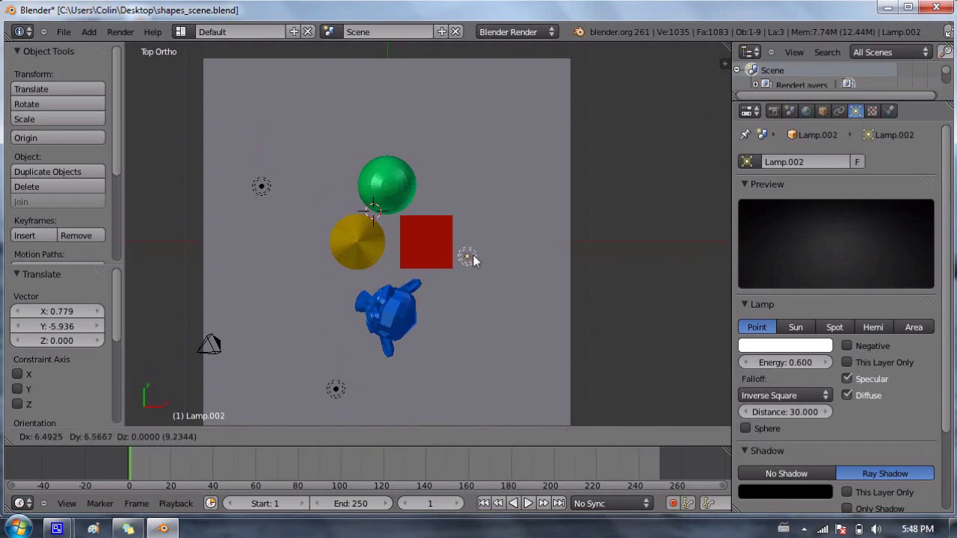
{"action": "left_click", "coordinate": [501, 215]}
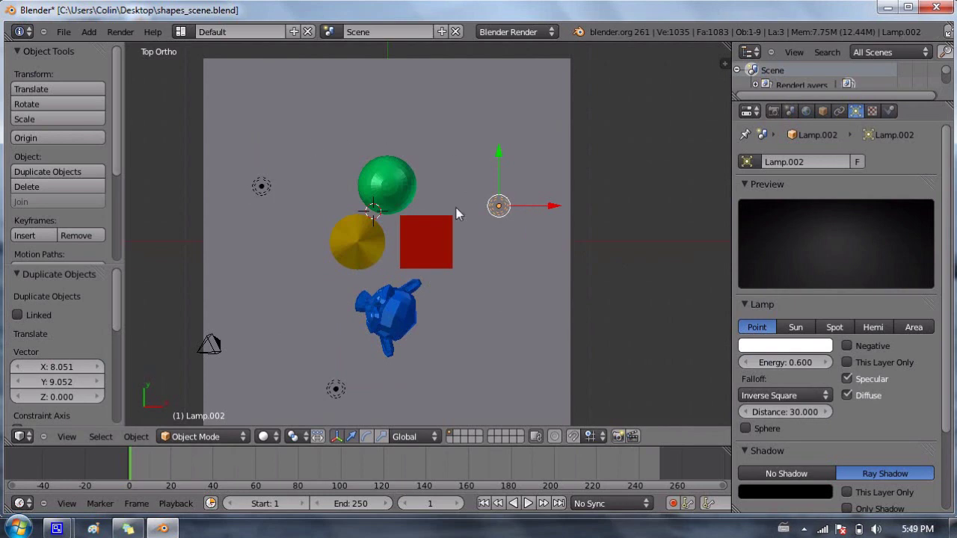
{"action": "right_click", "coordinate": [337, 391]}
{"action": "right_click", "coordinate": [264, 186]}
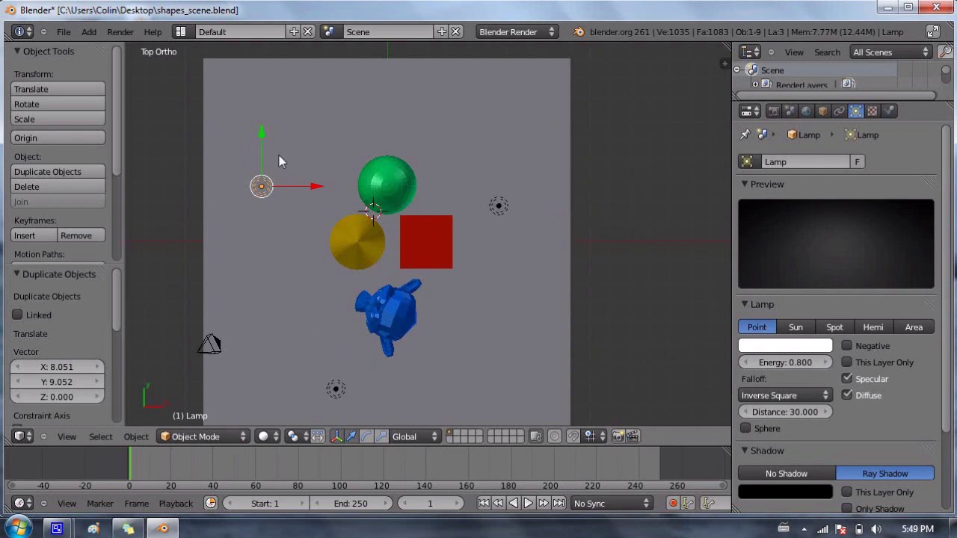
{"action": "key", "text": "g"}
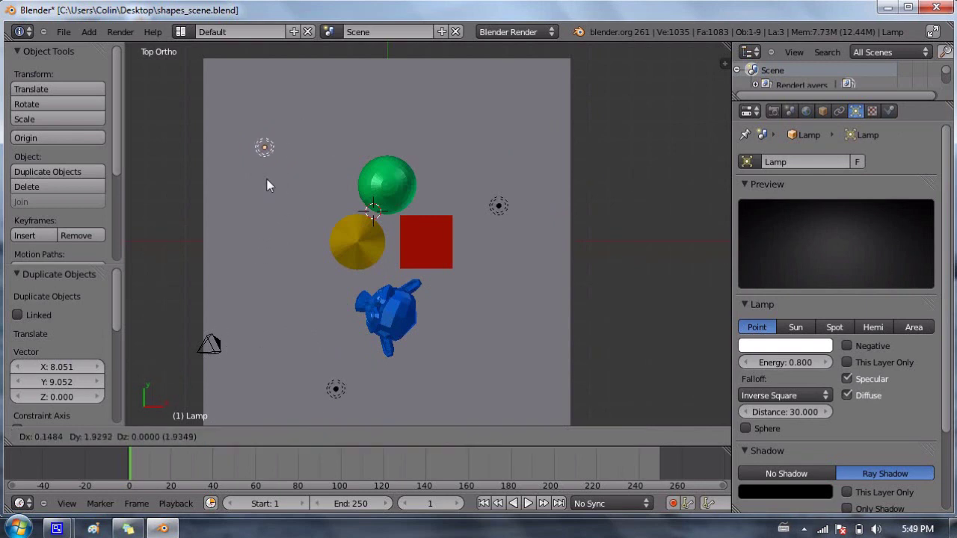
{"action": "left_click", "coordinate": [265, 183]}
{"action": "key", "text": "g"}
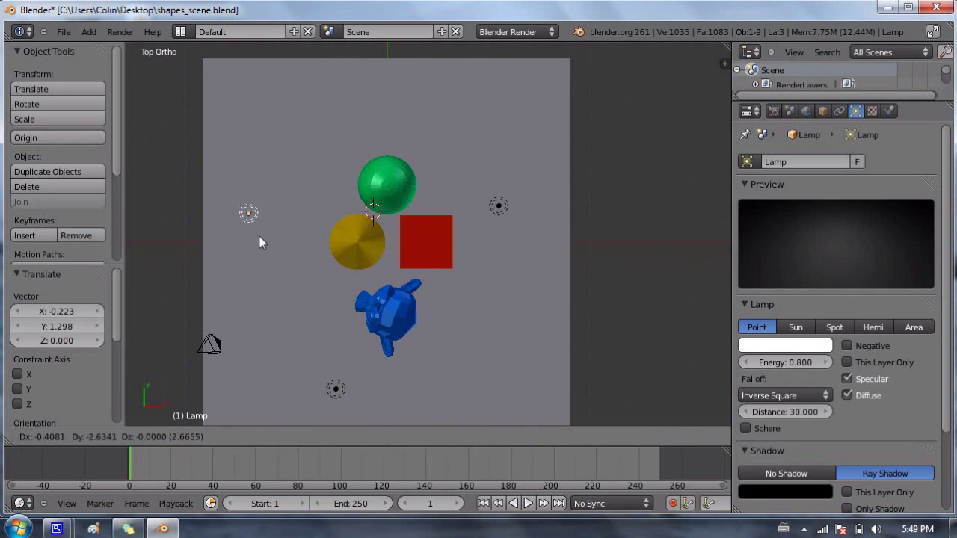
{"action": "left_click", "coordinate": [261, 233]}
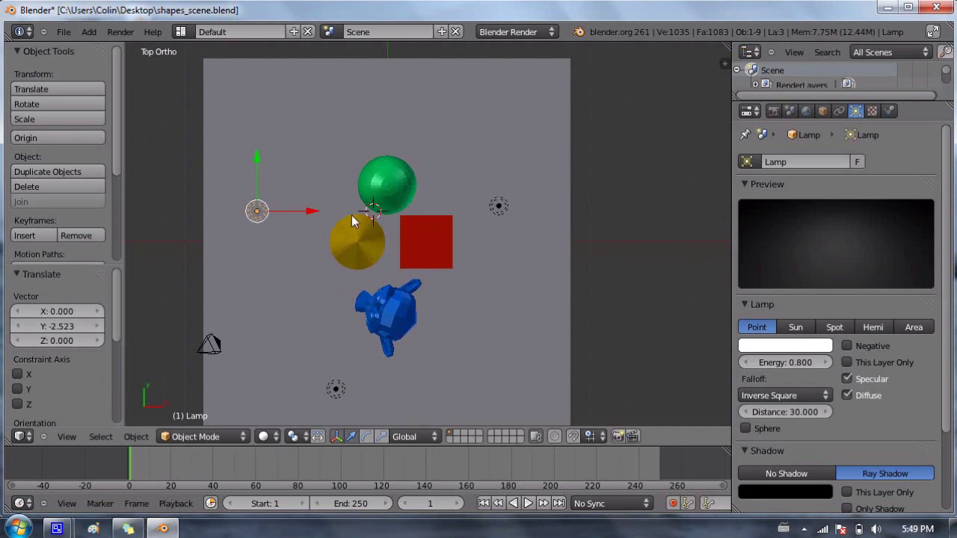
- Set Lamp.002's energy to 0.5
{"action": "right_click", "coordinate": [502, 204]}
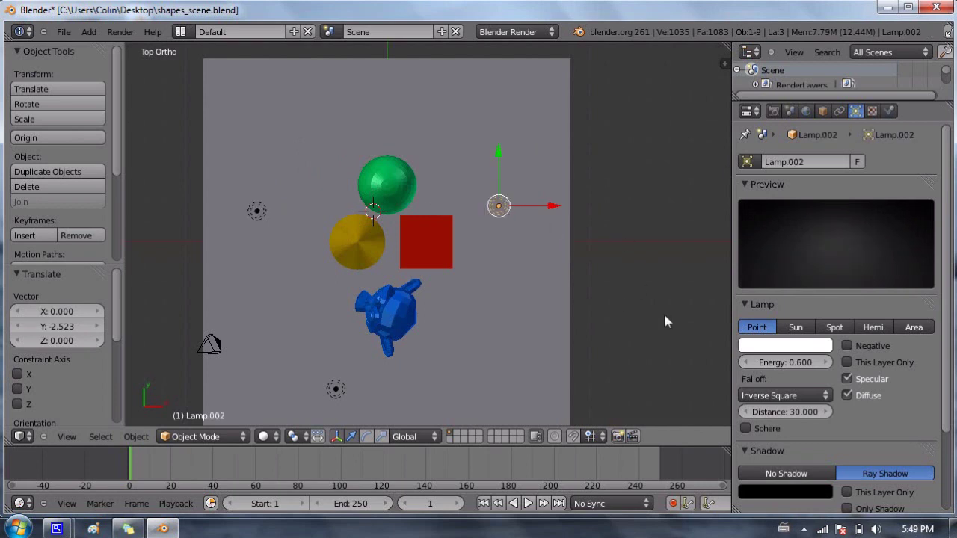
{"action": "left_click", "coordinate": [796, 362]}
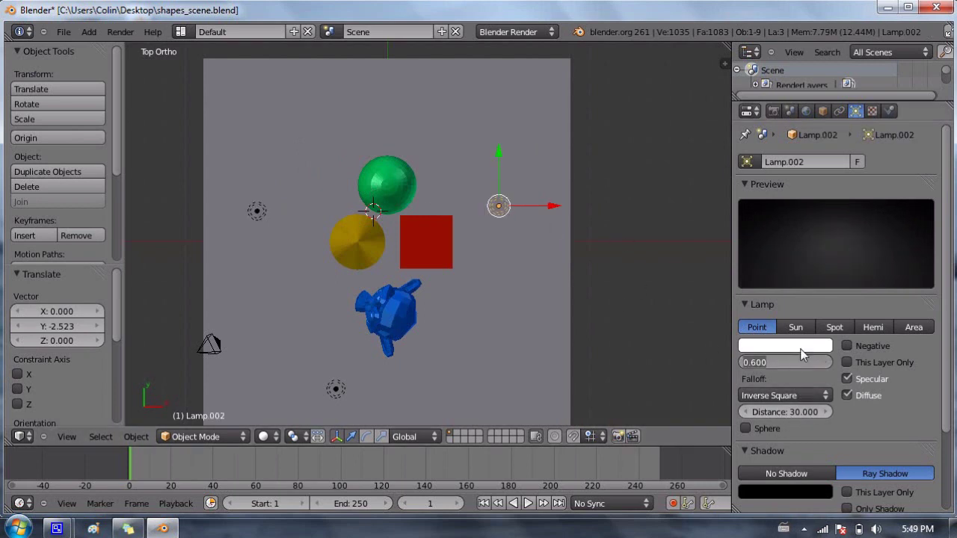
{"action": "type", "text": "0.5"}
{"action": "key", "text": "Return"}
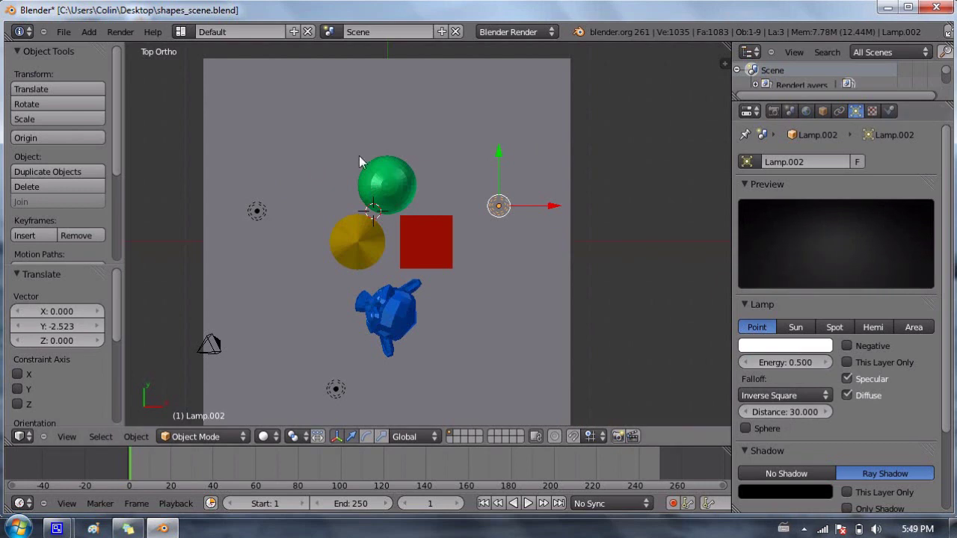
{"action": "middle_click_drag", "start_coordinate": [274, 244], "coordinate": [386, 294]}
- Set Lamp.001's shadow to No Shadow
{"action": "right_click", "coordinate": [319, 183]}
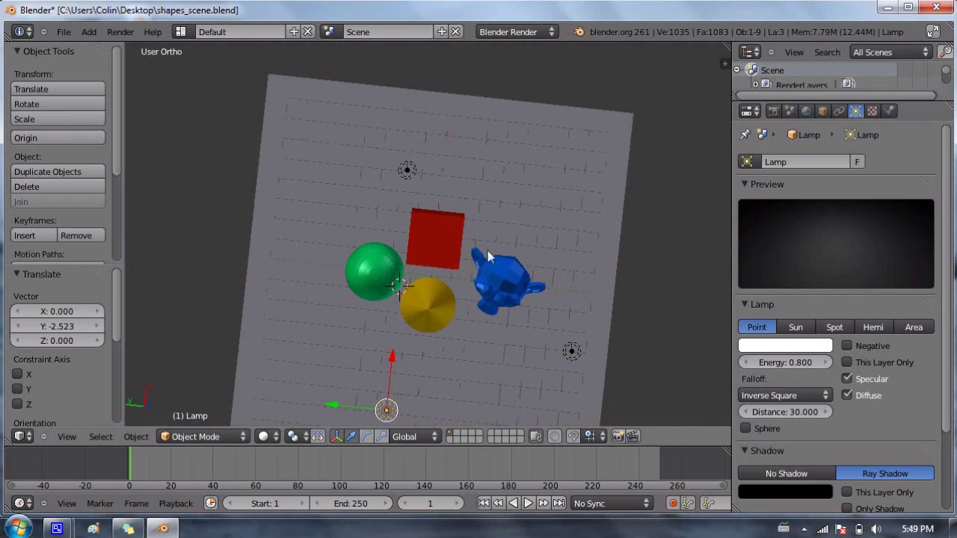
{"action": "middle_click_drag", "start_coordinate": [487, 250], "coordinate": [562, 346]}
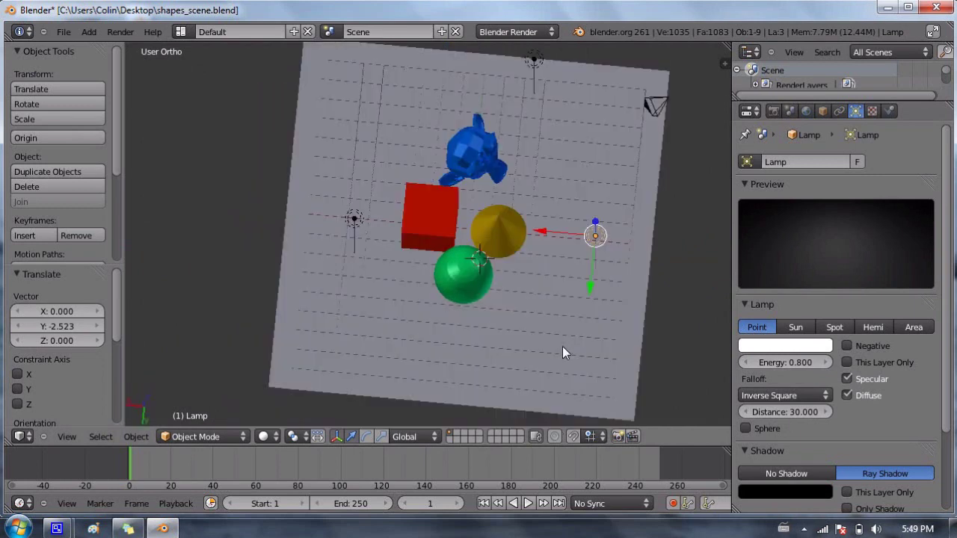
{"action": "right_click", "coordinate": [532, 60]}
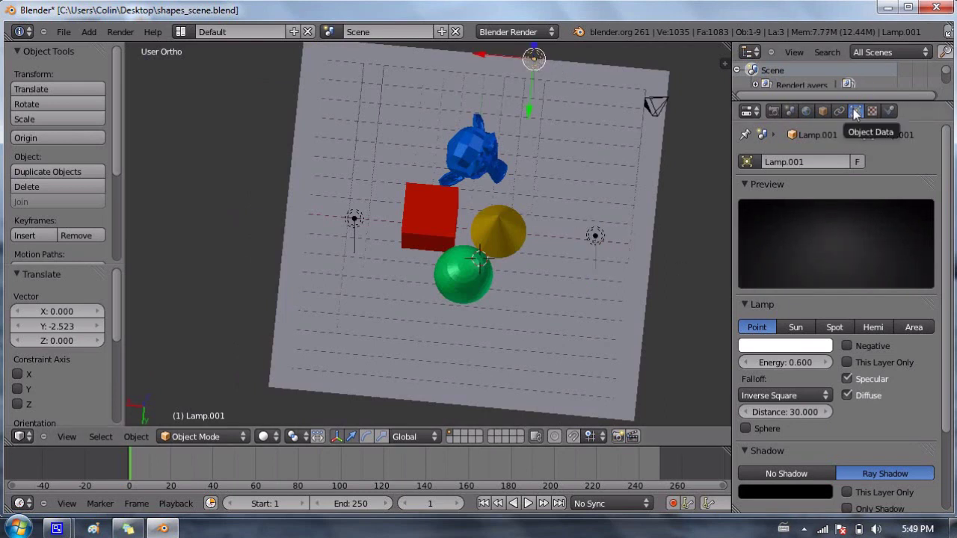
{"action": "scroll", "coordinate": [807, 325], "scroll_direction": "down", "scroll_amount": 3}
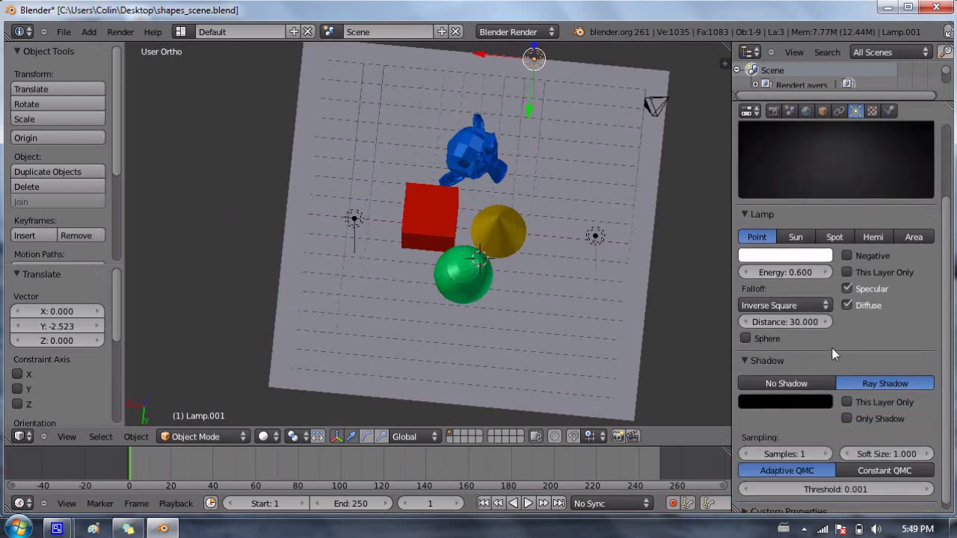
{"action": "left_click", "coordinate": [792, 374]}
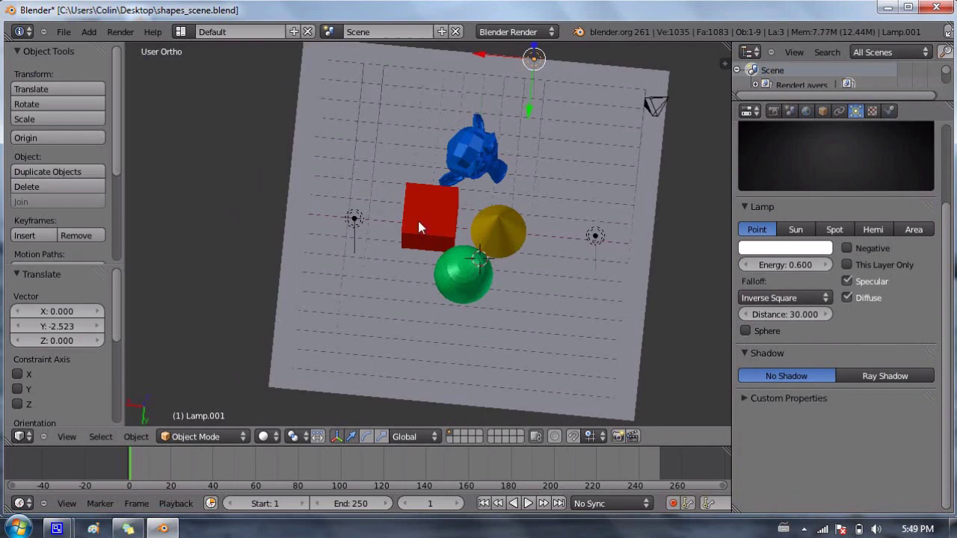
- Set Lamp.002's shadow to No Shadow and render the scene with F12
{"action": "middle_click_drag", "start_coordinate": [418, 221], "coordinate": [406, 134]}
{"action": "right_click", "coordinate": [416, 97]}
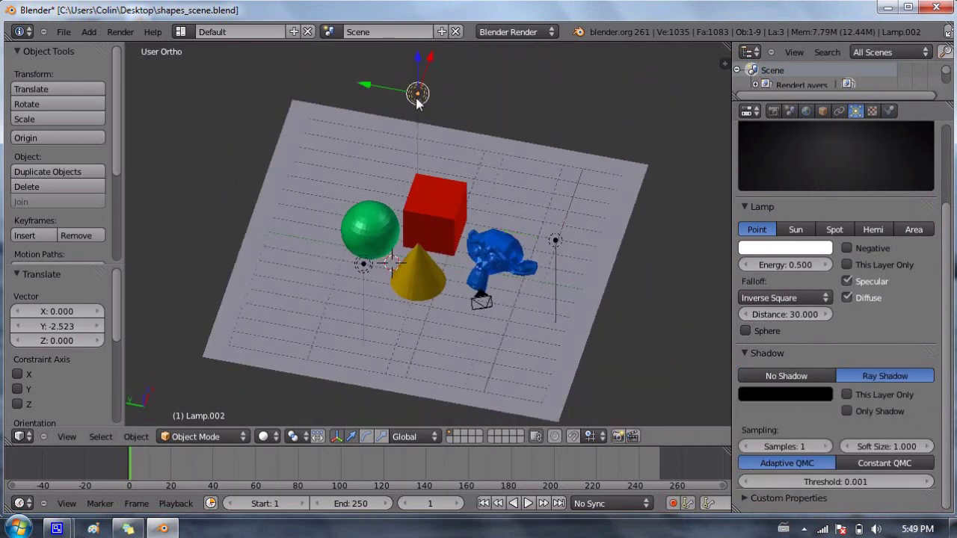
{"action": "left_click", "coordinate": [787, 376]}
{"action": "middle_click_drag", "start_coordinate": [458, 259], "coordinate": [273, 198]}
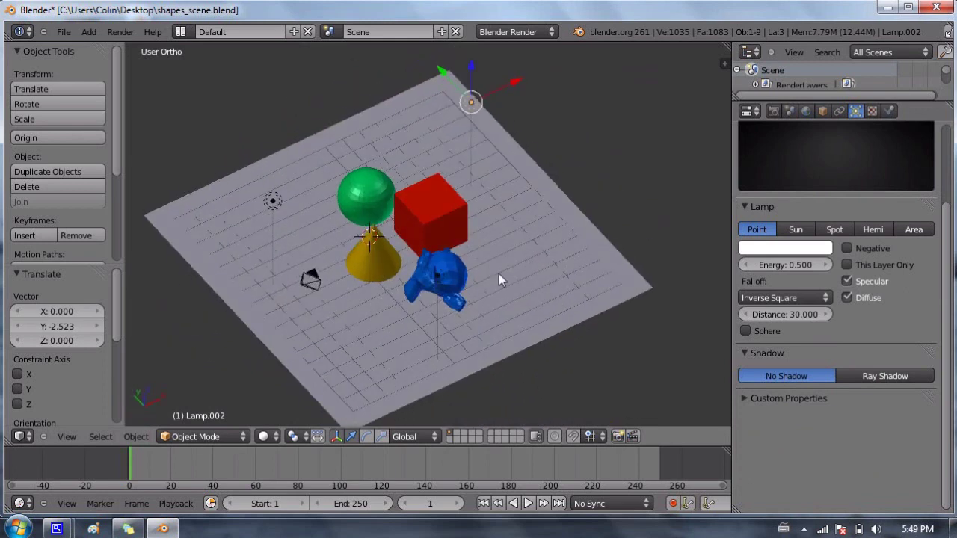
{"action": "key", "text": "F12"}
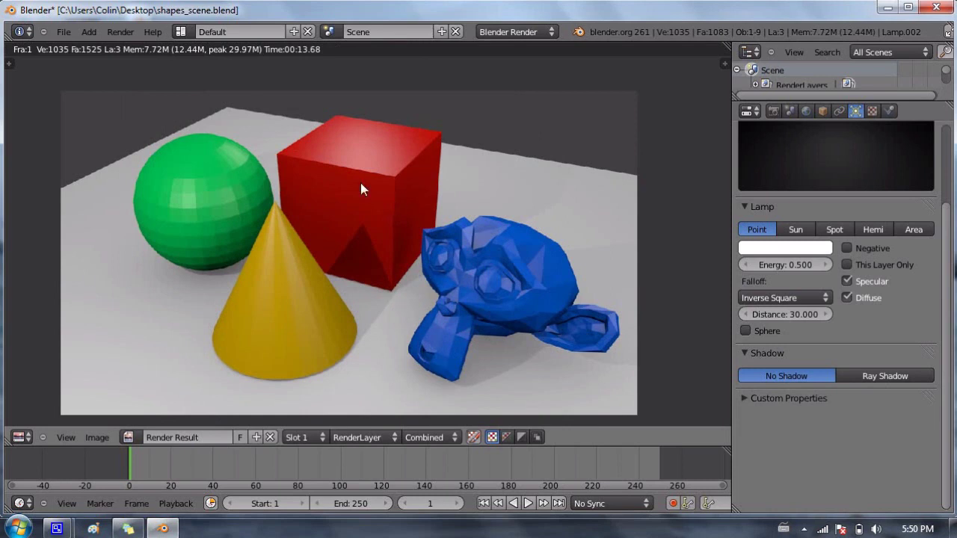
- Save the three-lamp render to the desktop as 006.png and minimize Blender
{"action": "left_click", "coordinate": [96, 438]}
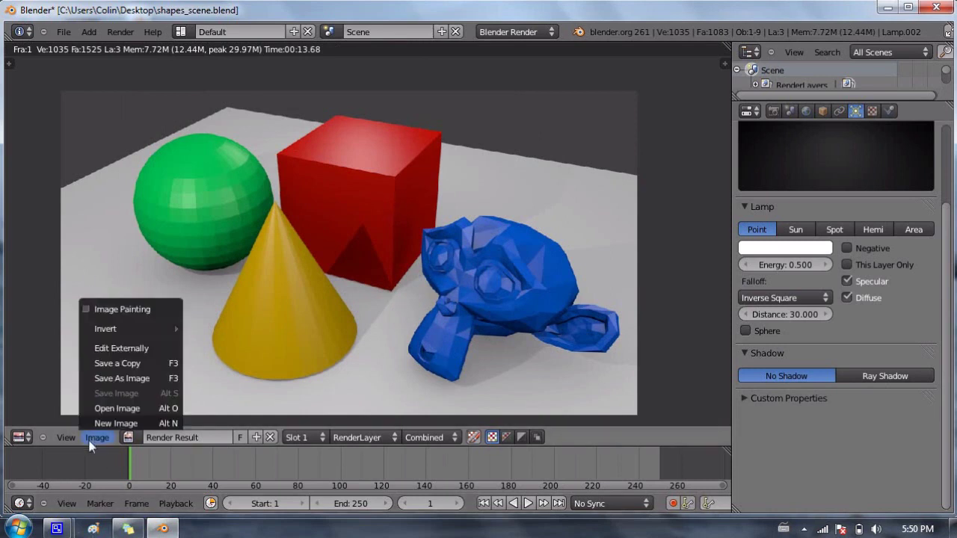
{"action": "left_click", "coordinate": [121, 378]}
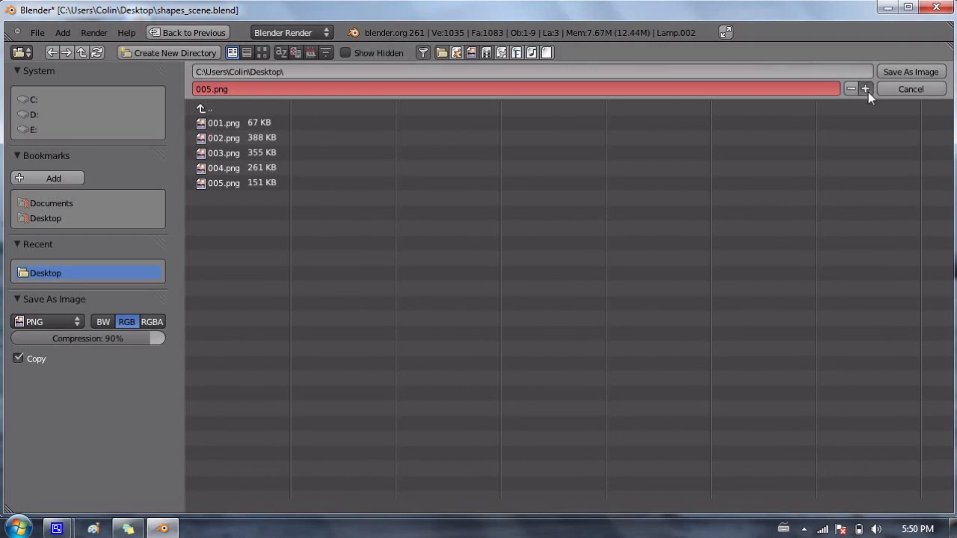
{"action": "left_click", "coordinate": [916, 70]}
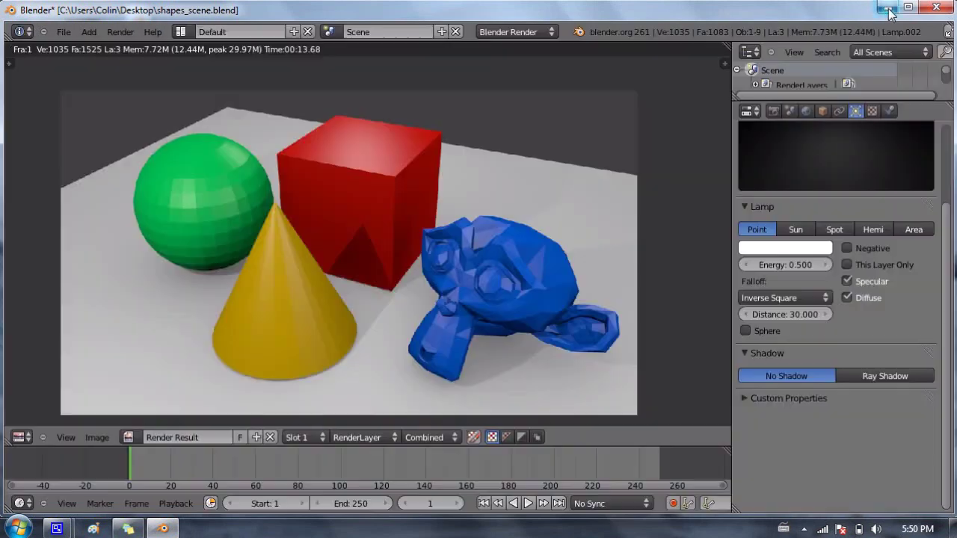
{"action": "left_click", "coordinate": [888, 9]}
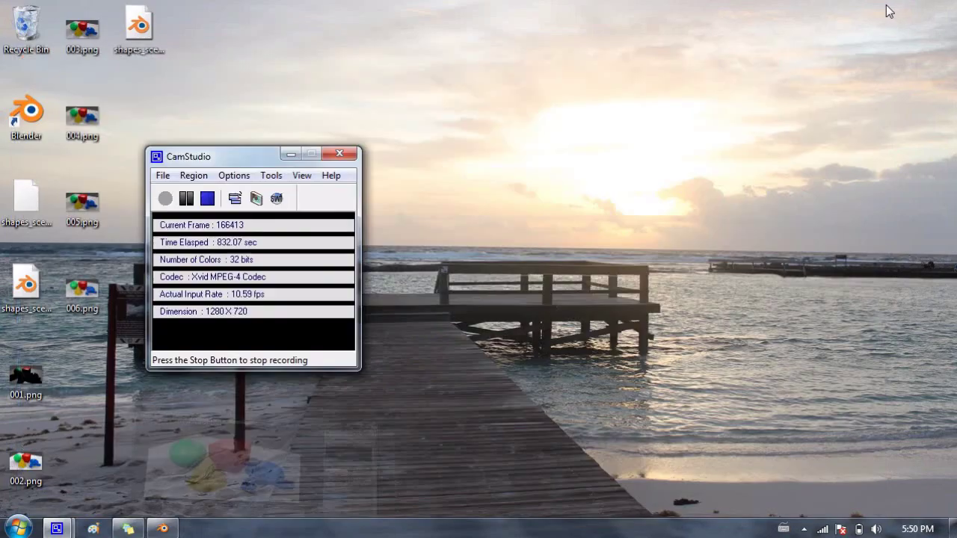
- Close the photo viewer and delete the old renders 002–005.png from the desktop
{"action": "left_click", "coordinate": [26, 374]}
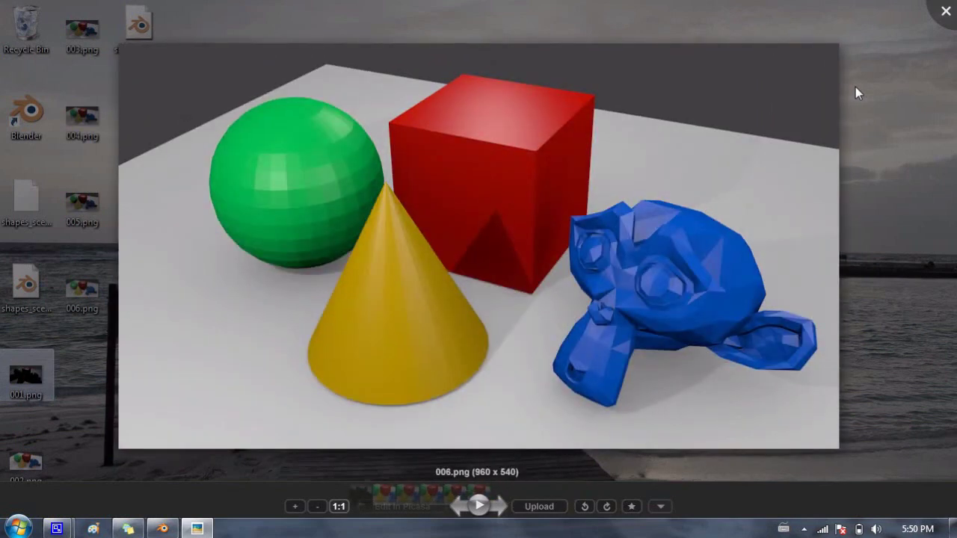
{"action": "left_click", "coordinate": [945, 11]}
{"action": "left_click", "coordinate": [25, 462]}
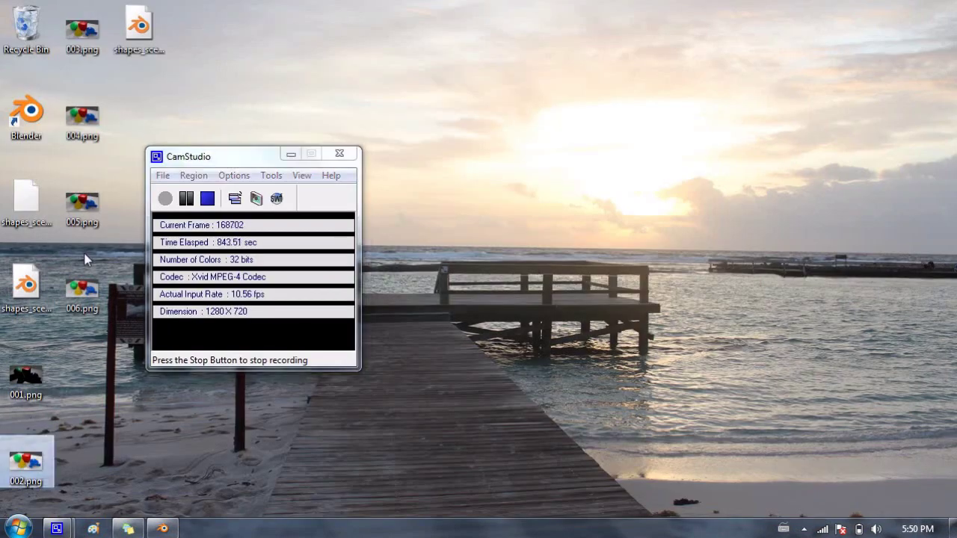
{"action": "left_click", "coordinate": [86, 133], "text": "ctrl"}
{"action": "left_click", "coordinate": [82, 34], "text": "ctrl"}
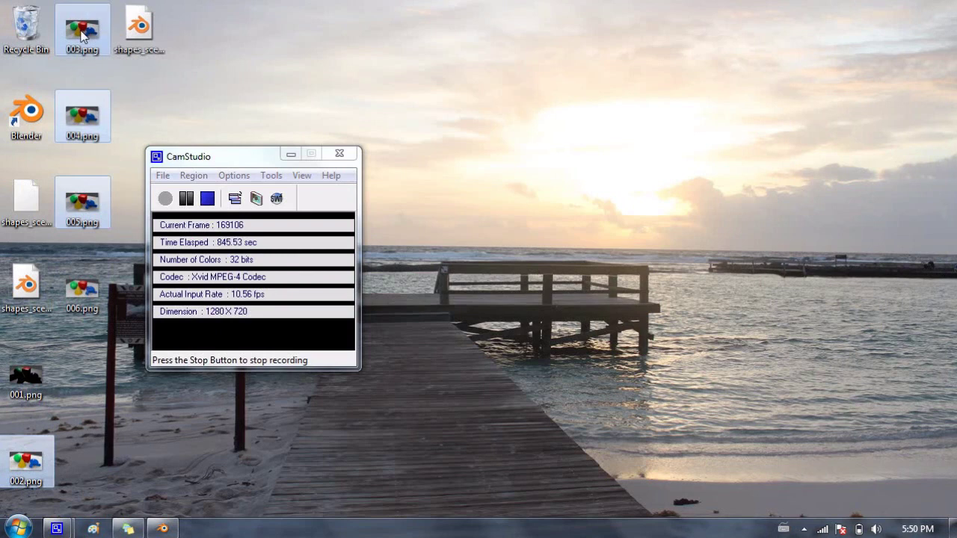
{"action": "key", "text": "Delete"}
{"action": "key", "text": "Return"}
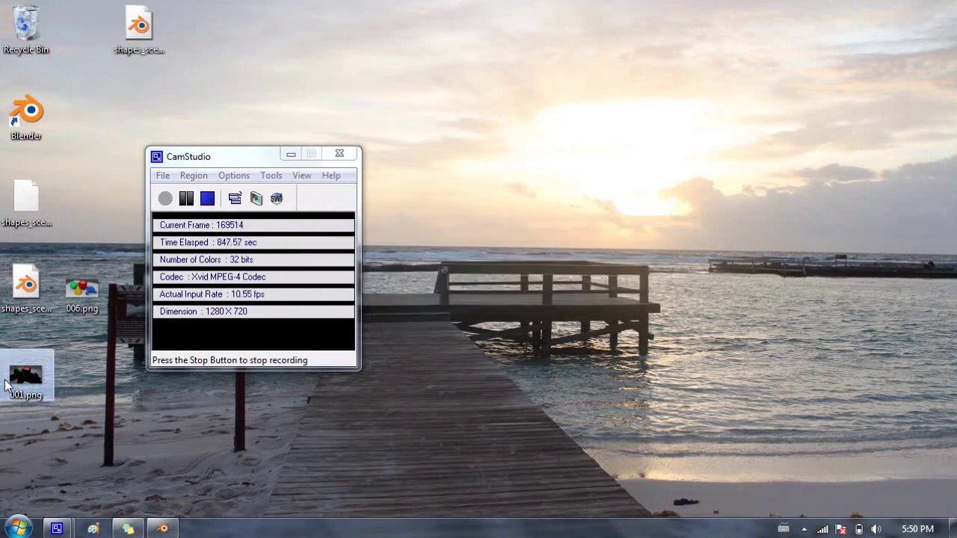
- Open 001.png in Picasa and flip between it and 006.png to compare
{"action": "double_click", "coordinate": [36, 371]}
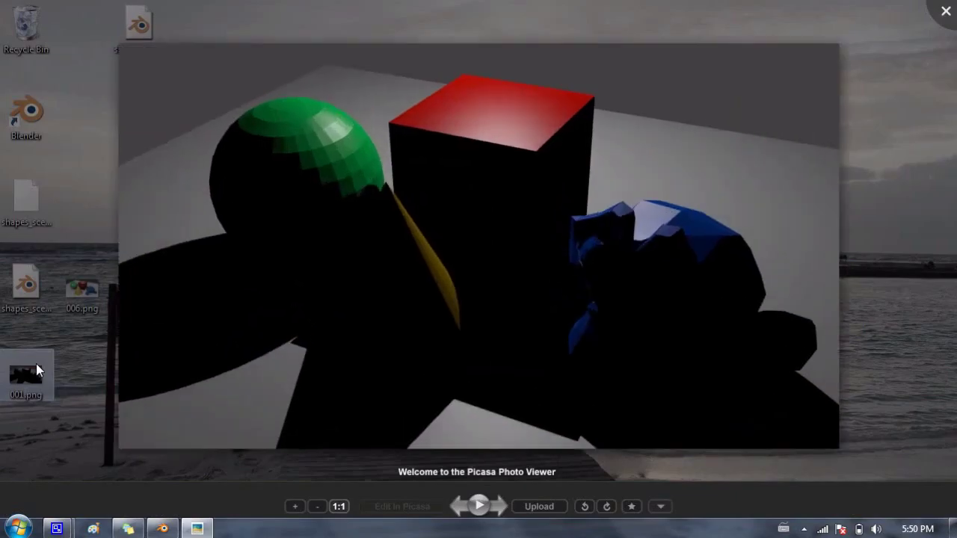
{"action": "key", "text": "Right"}
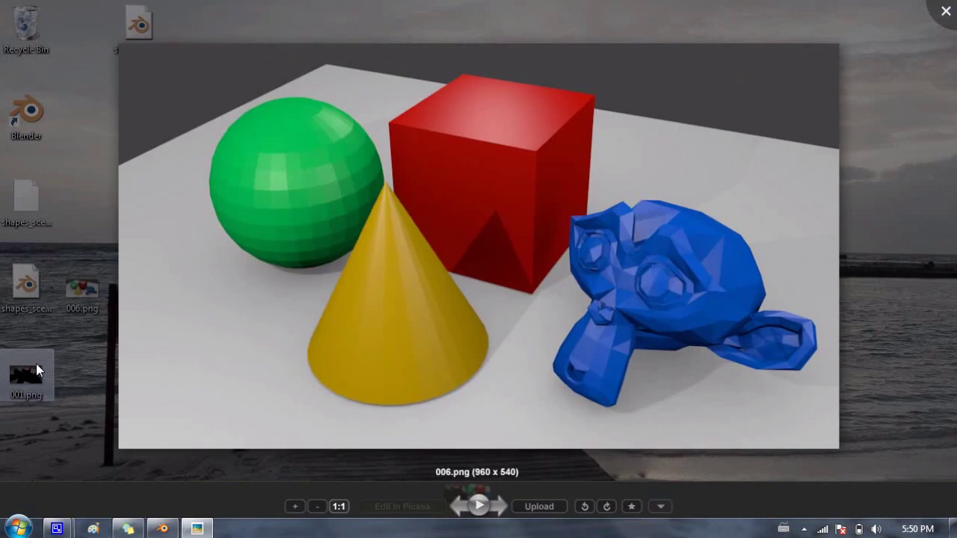
{"action": "key", "text": "Right"}
{"action": "key", "text": "Left"}
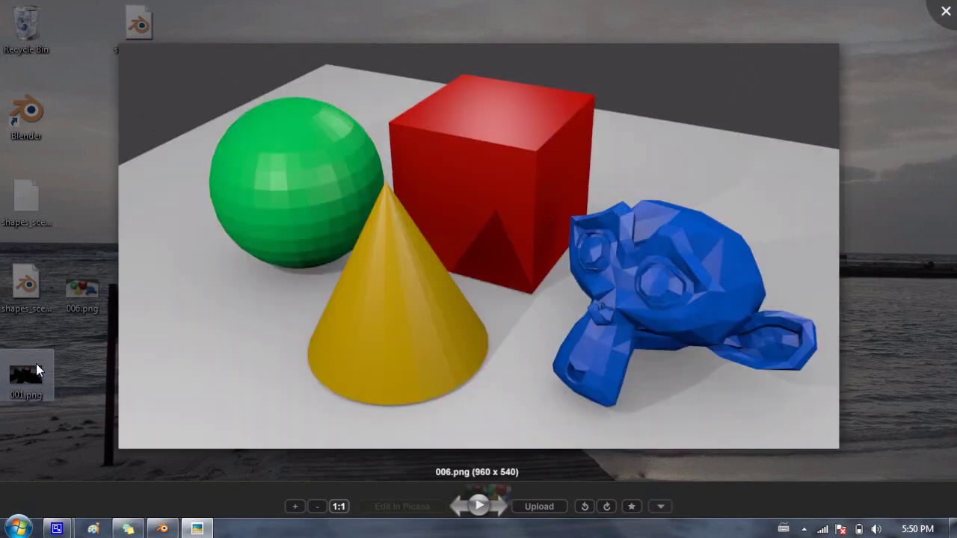